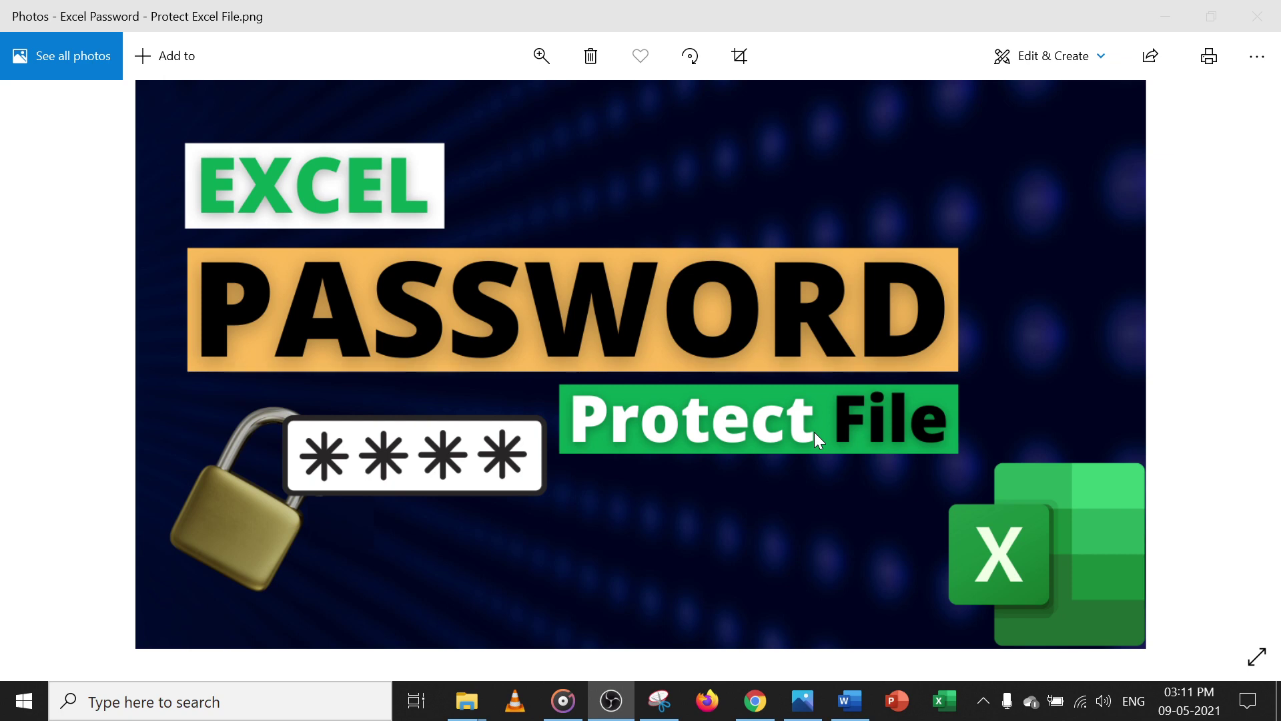
Start a blank Excel workbook and enter 'password' in cell E3
click(951, 710)
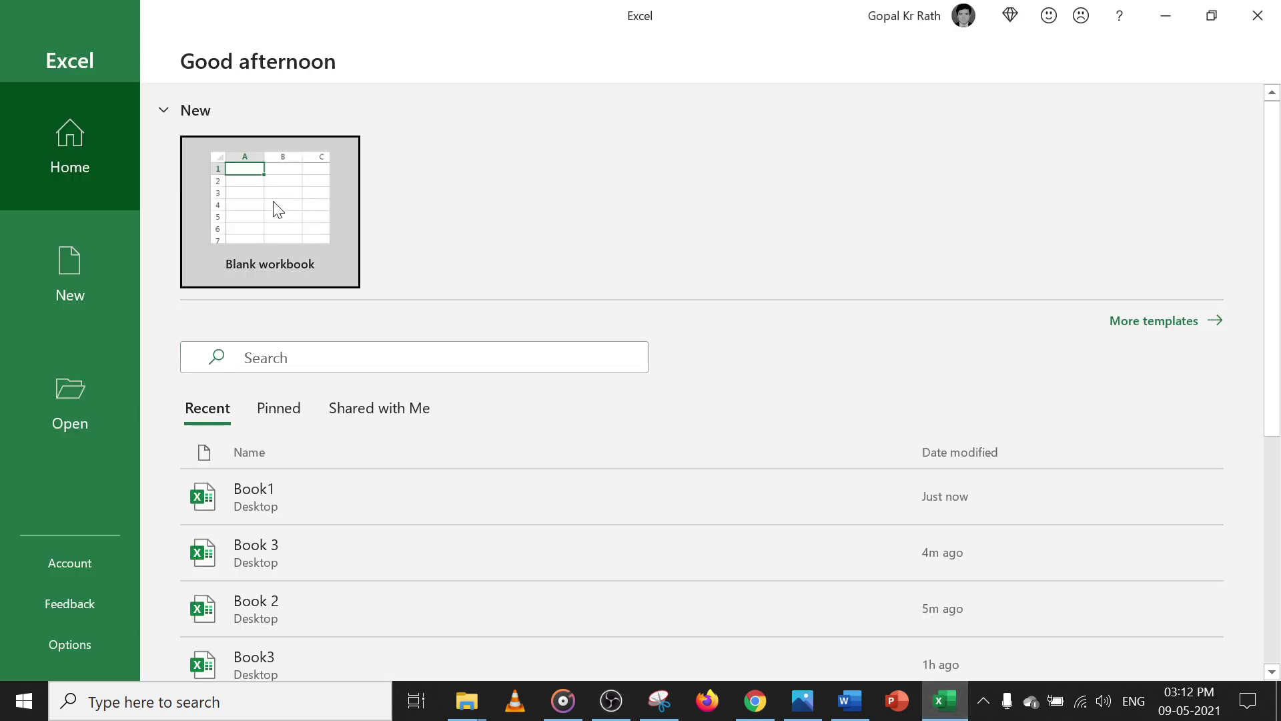
click(277, 211)
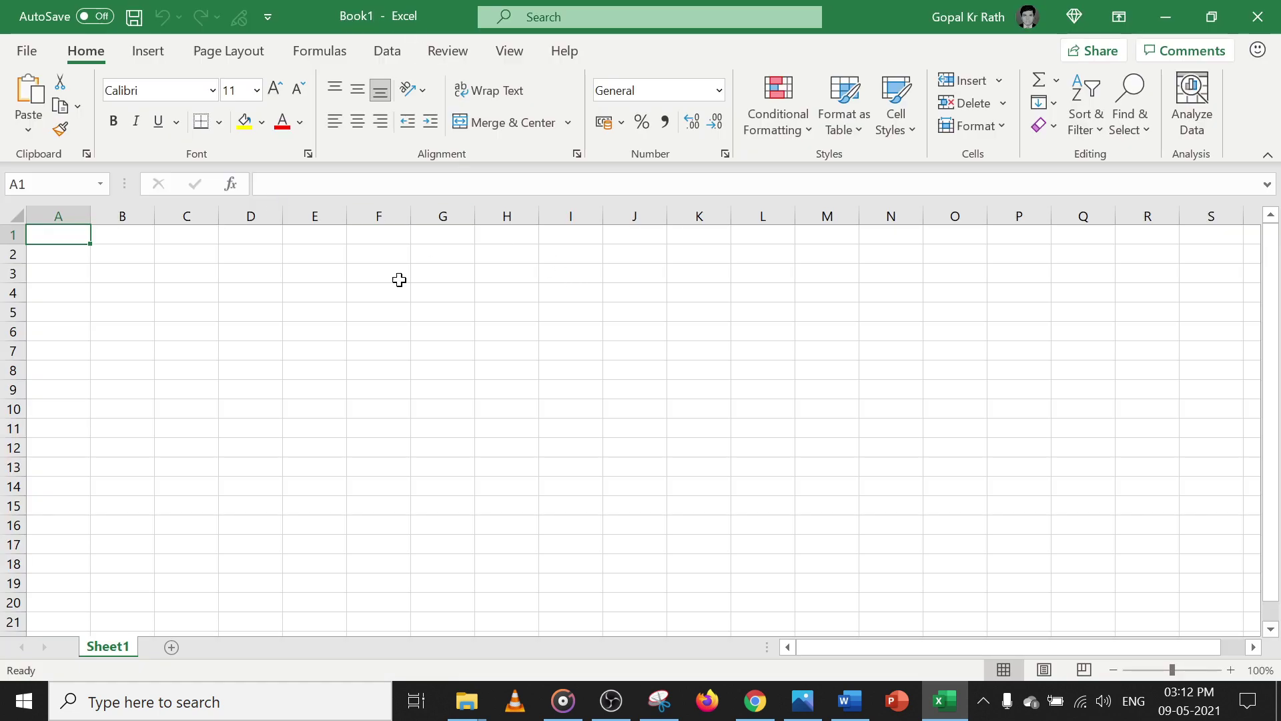
click(306, 272)
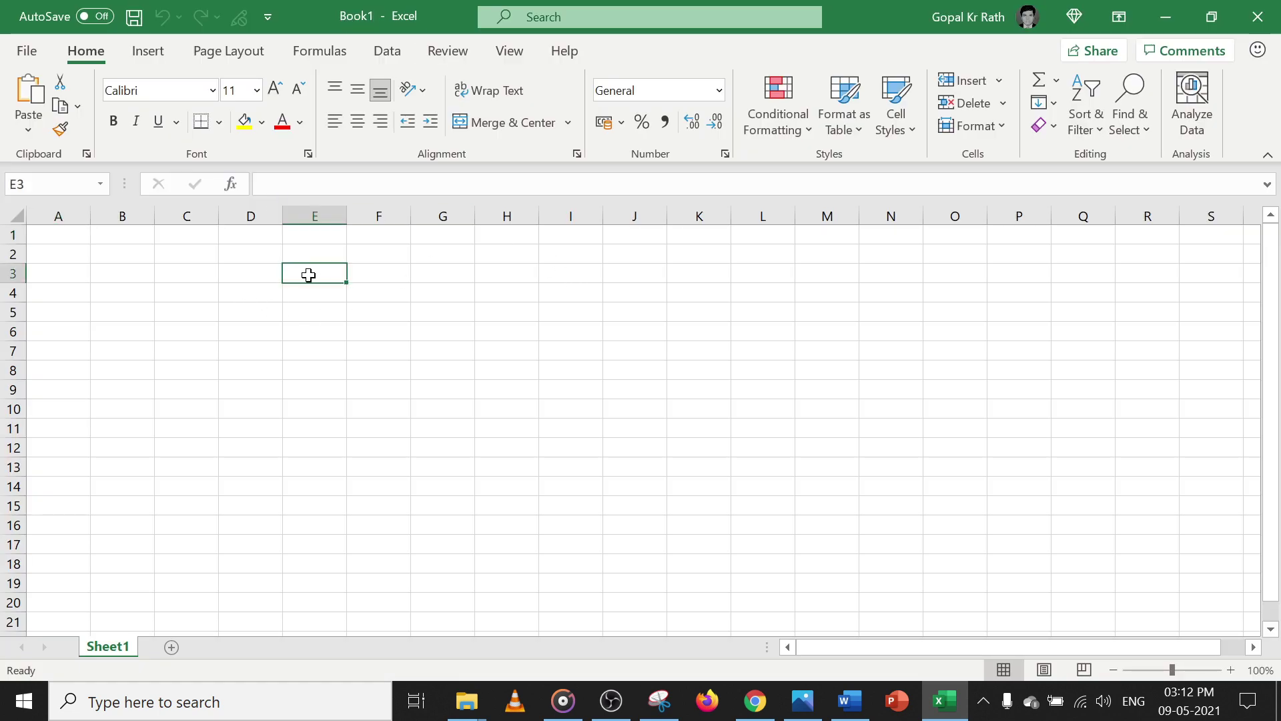
text(password)
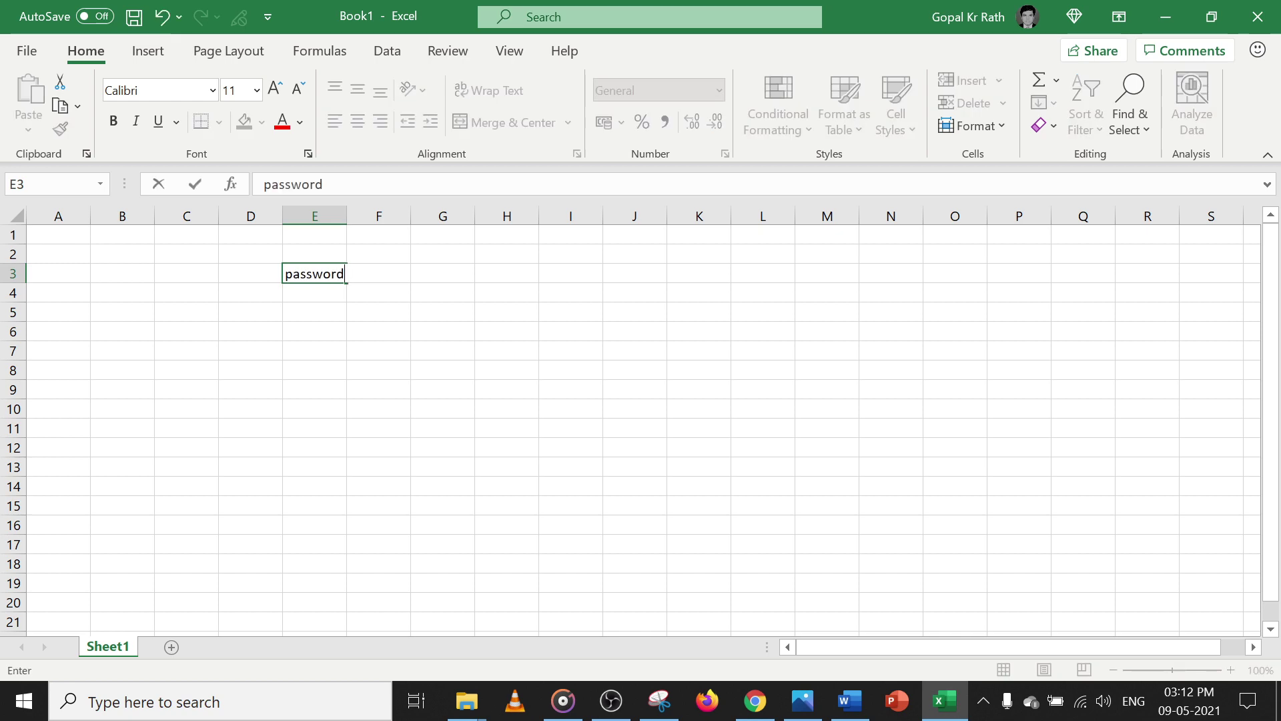
key(Return)
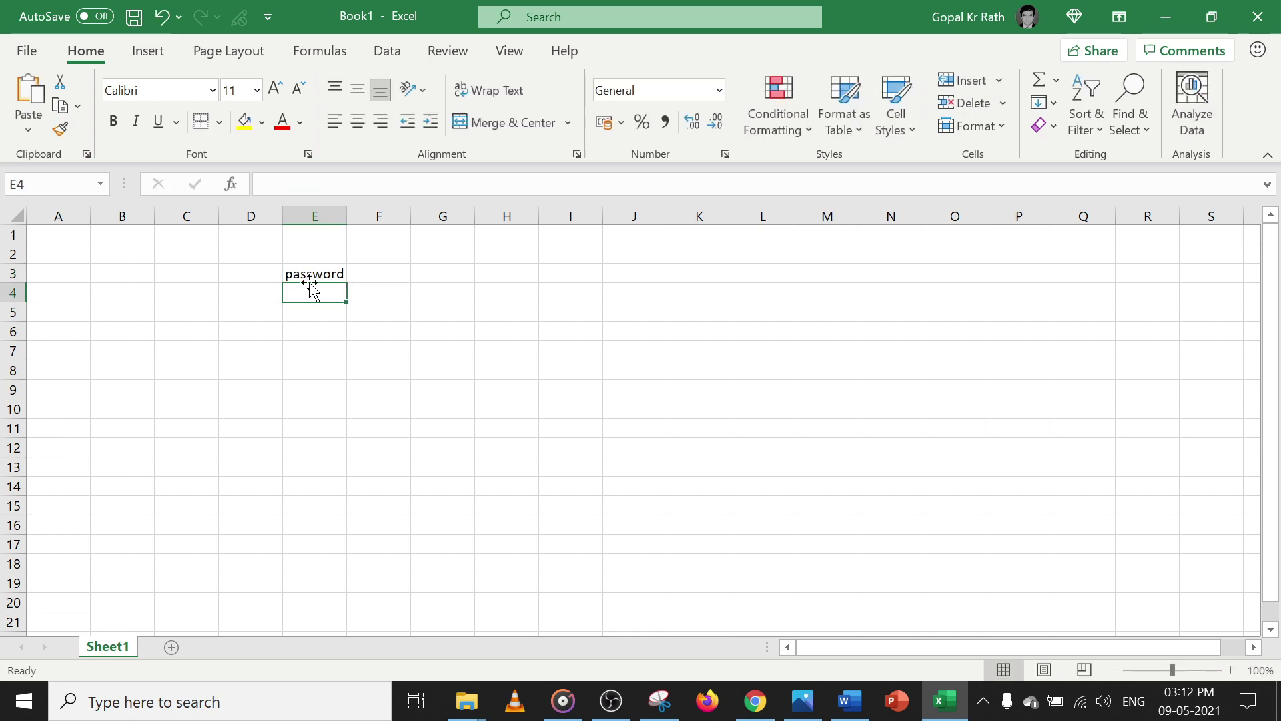
Encrypt Book1 with a password via Protect Workbook, entering it and confirming it
click(26, 53)
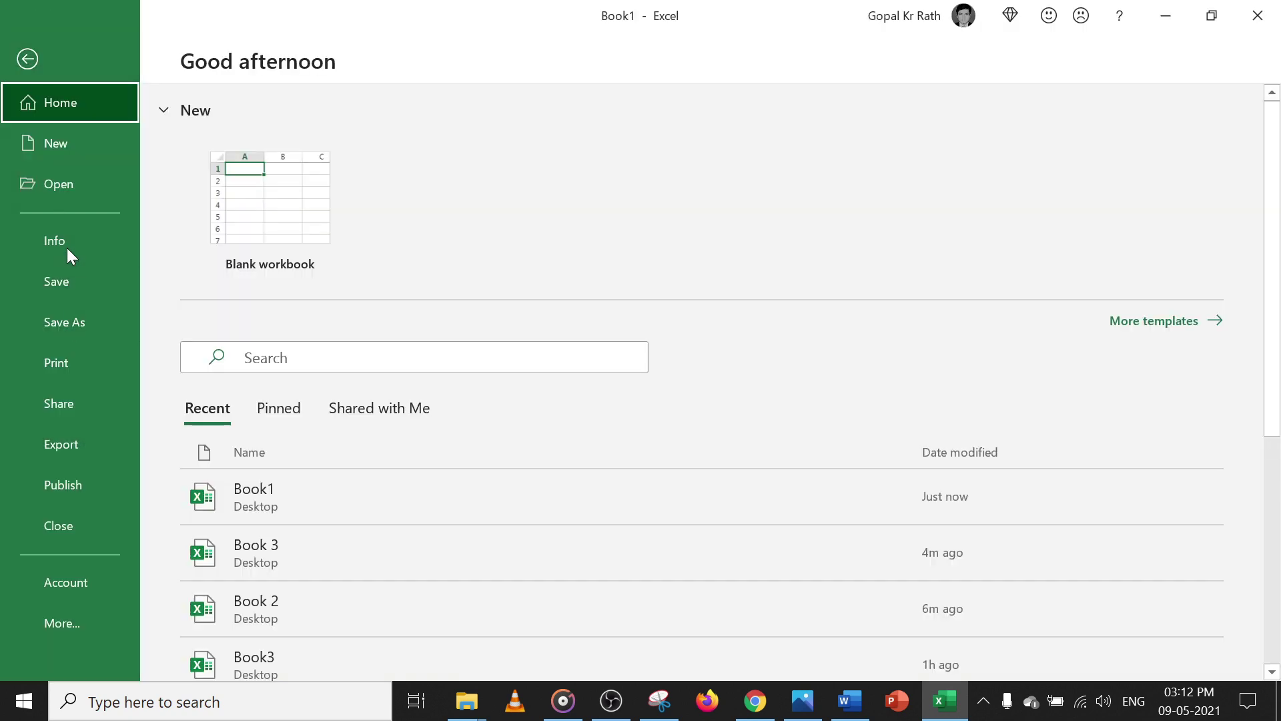
click(63, 242)
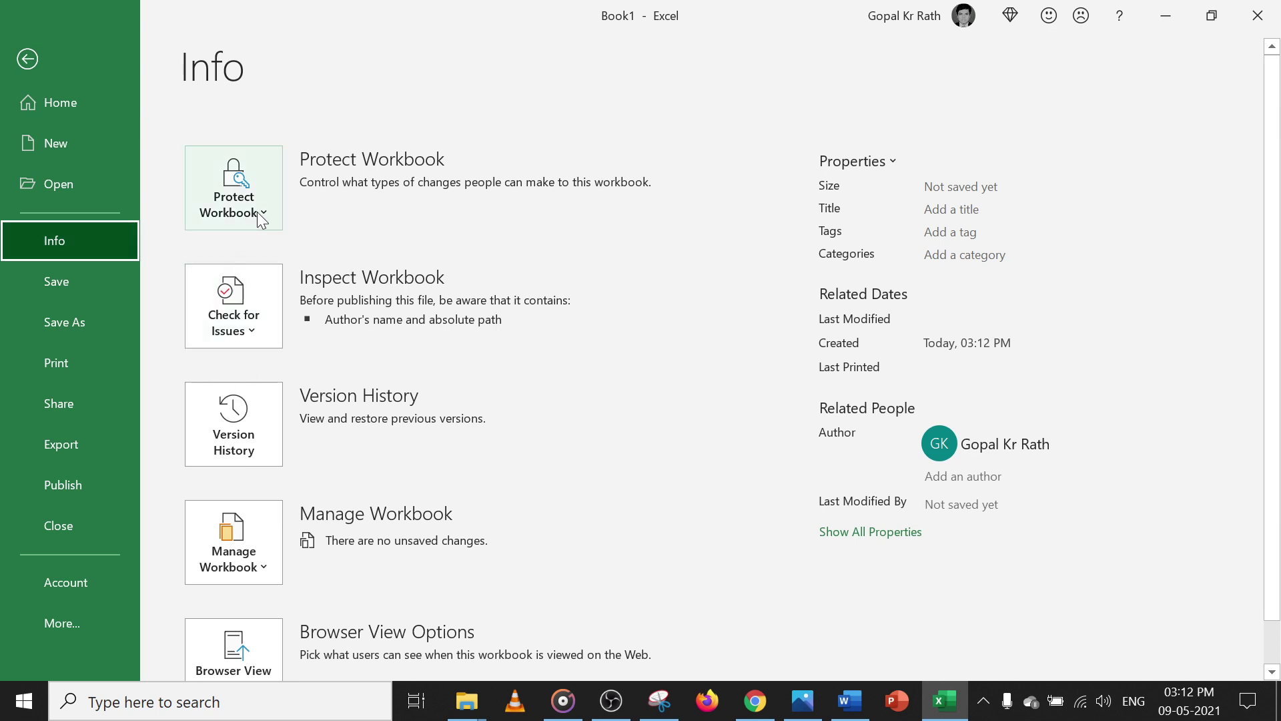
click(258, 211)
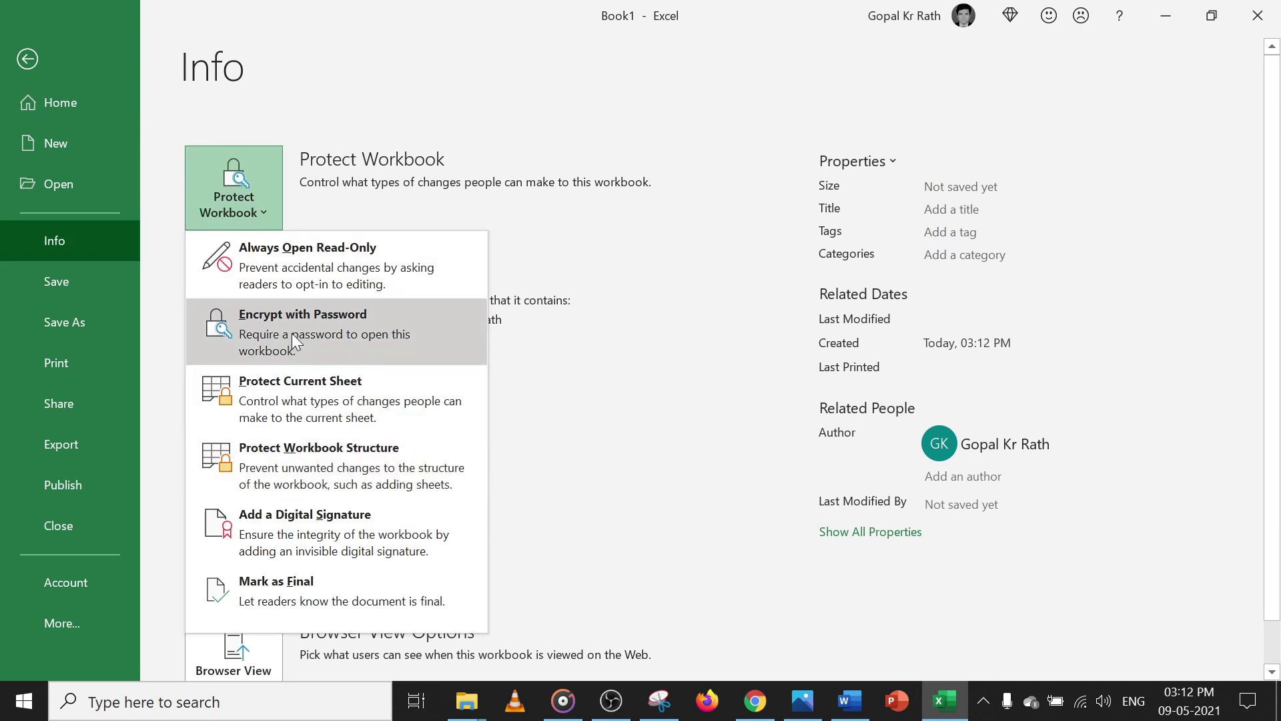
click(291, 334)
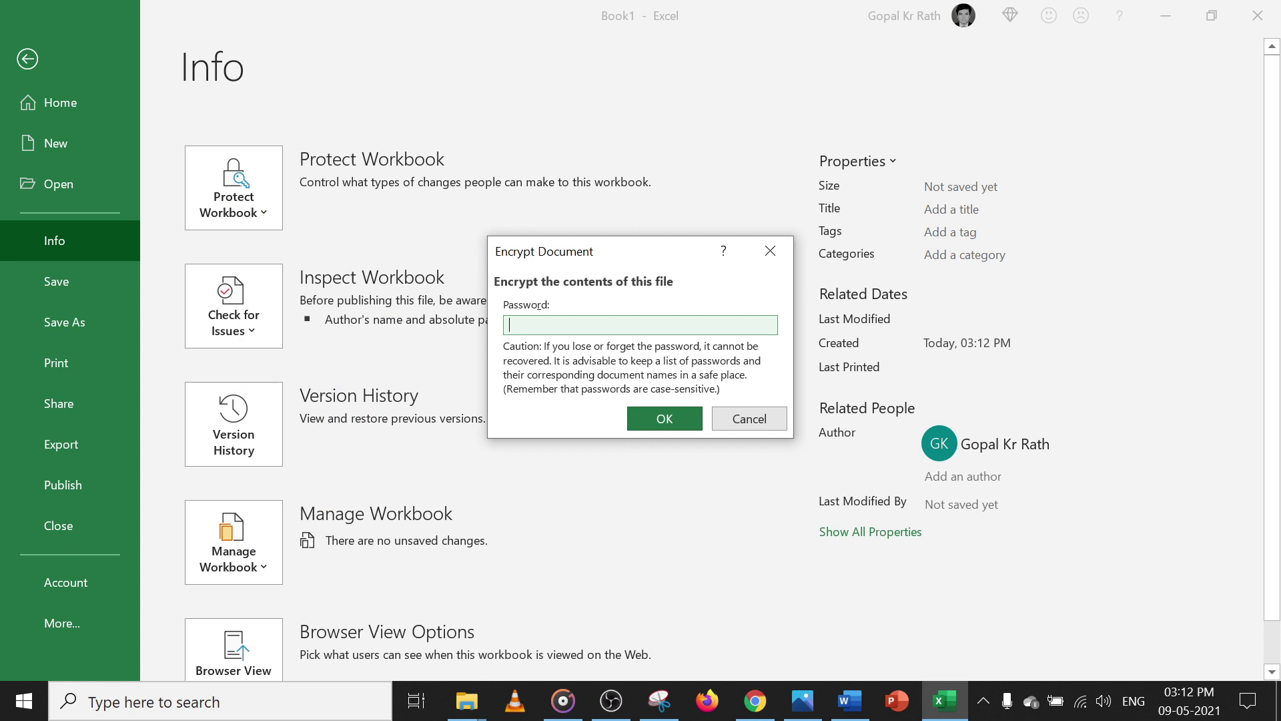
text(12)
click(647, 415)
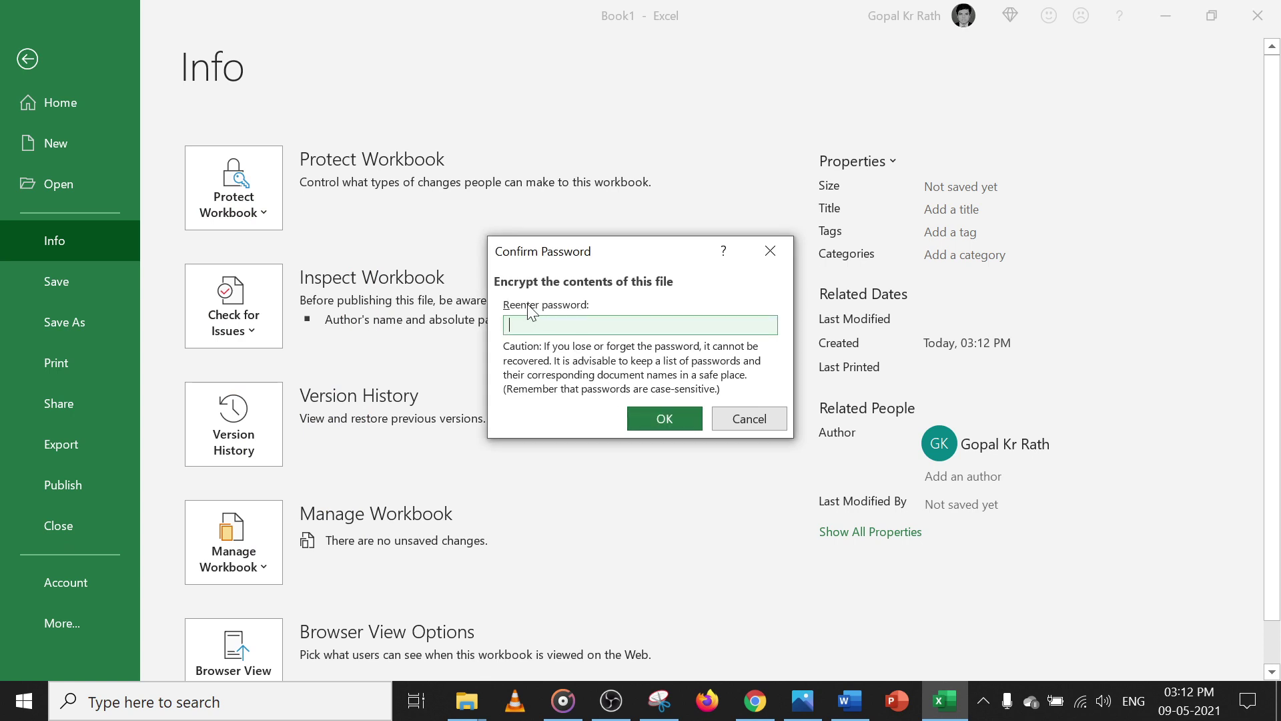
text(12)
click(672, 420)
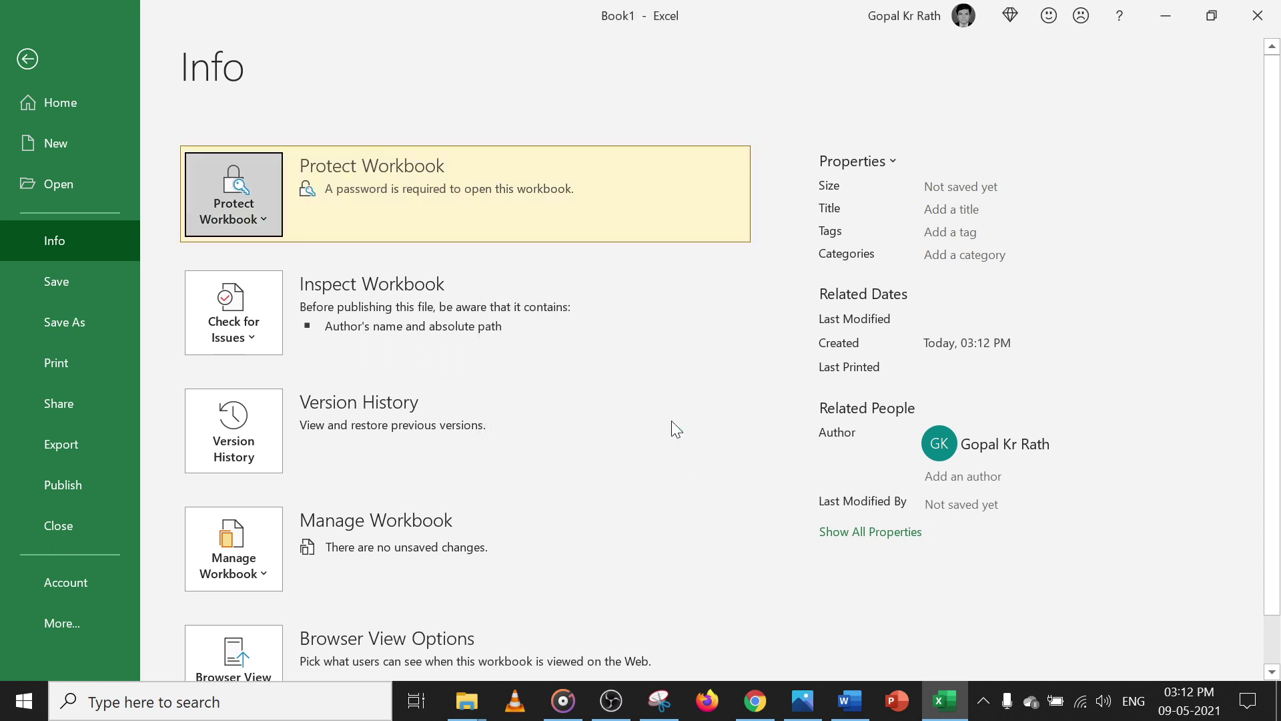
Save Book1 as an .xlsx file on the Desktop and close Excel
click(27, 60)
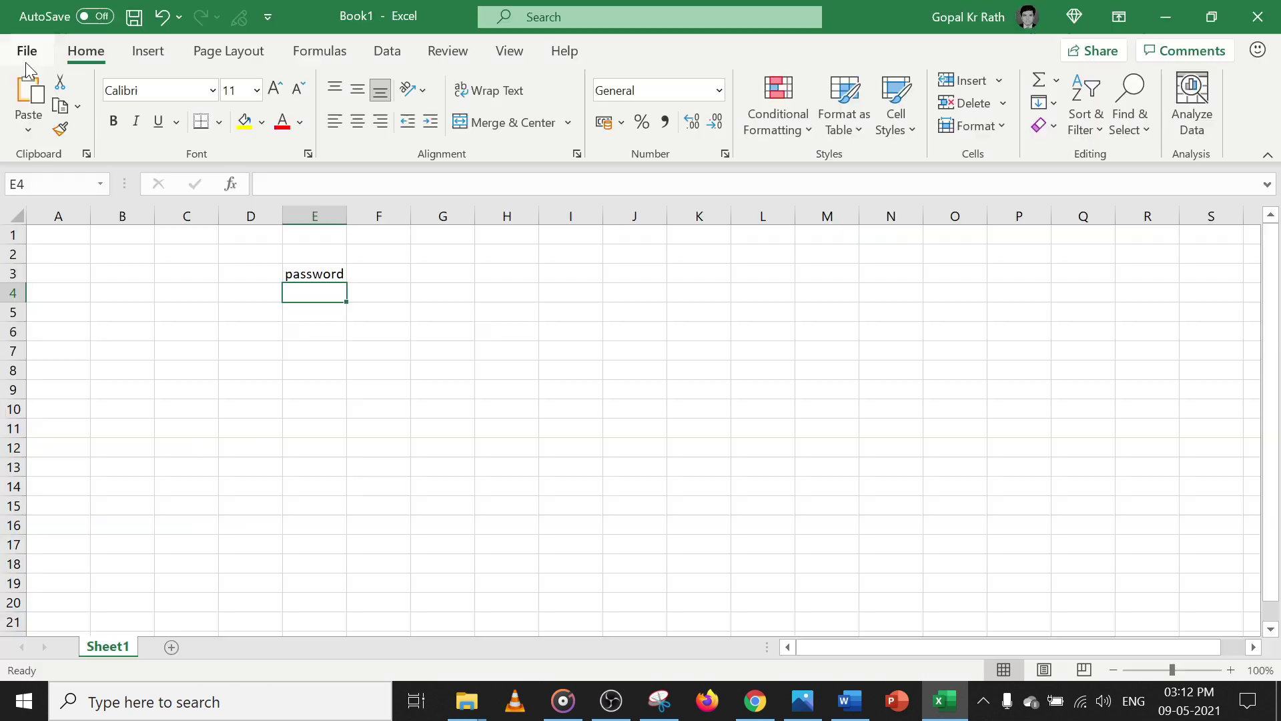
click(433, 326)
click(134, 17)
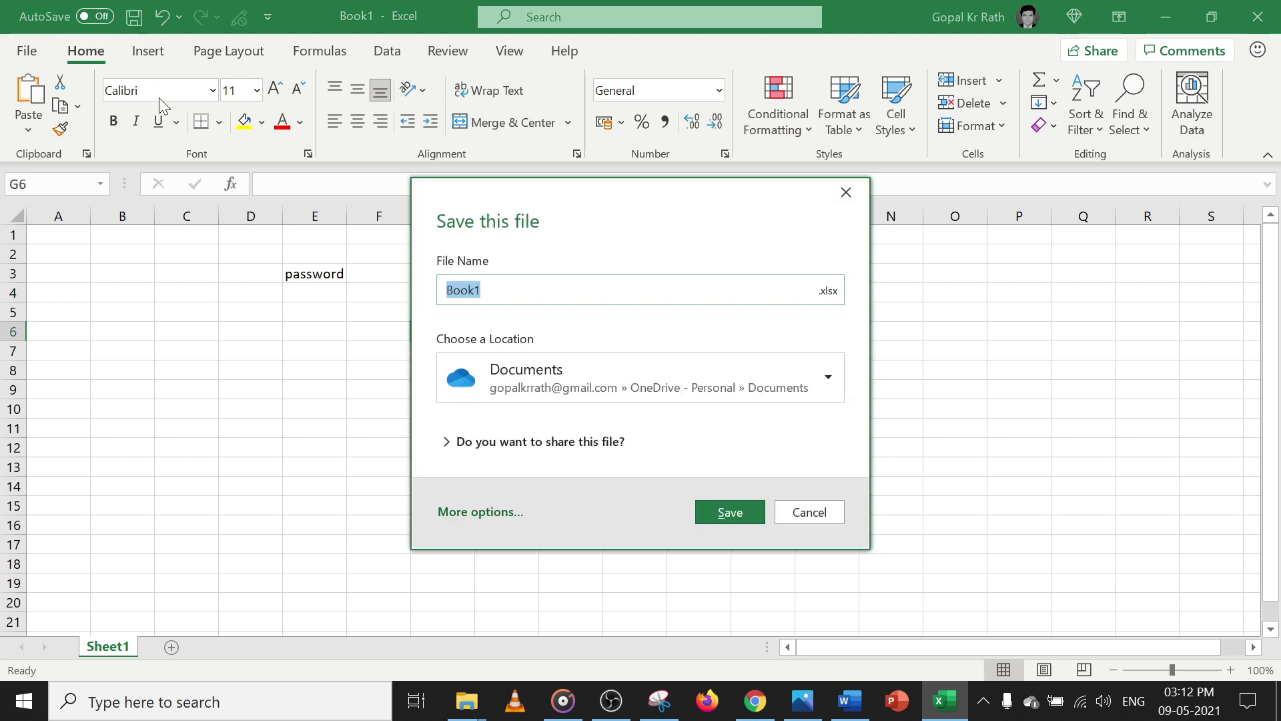
click(514, 400)
click(512, 196)
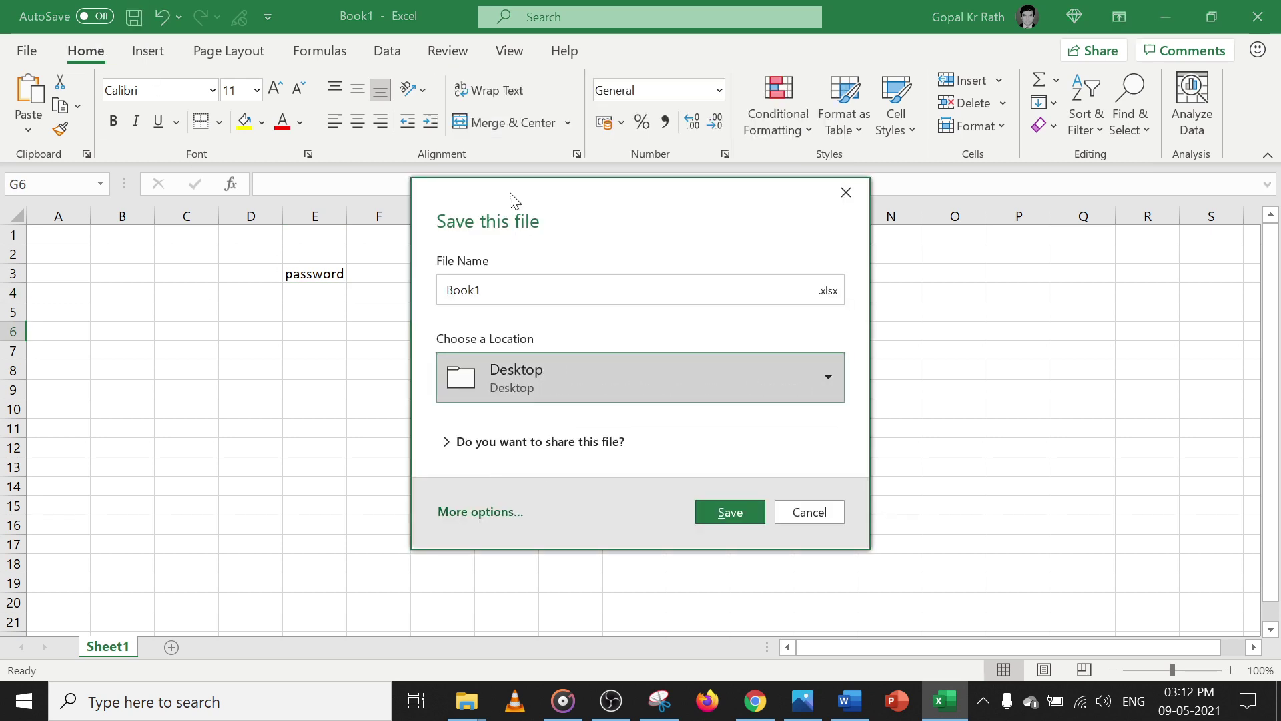
click(742, 513)
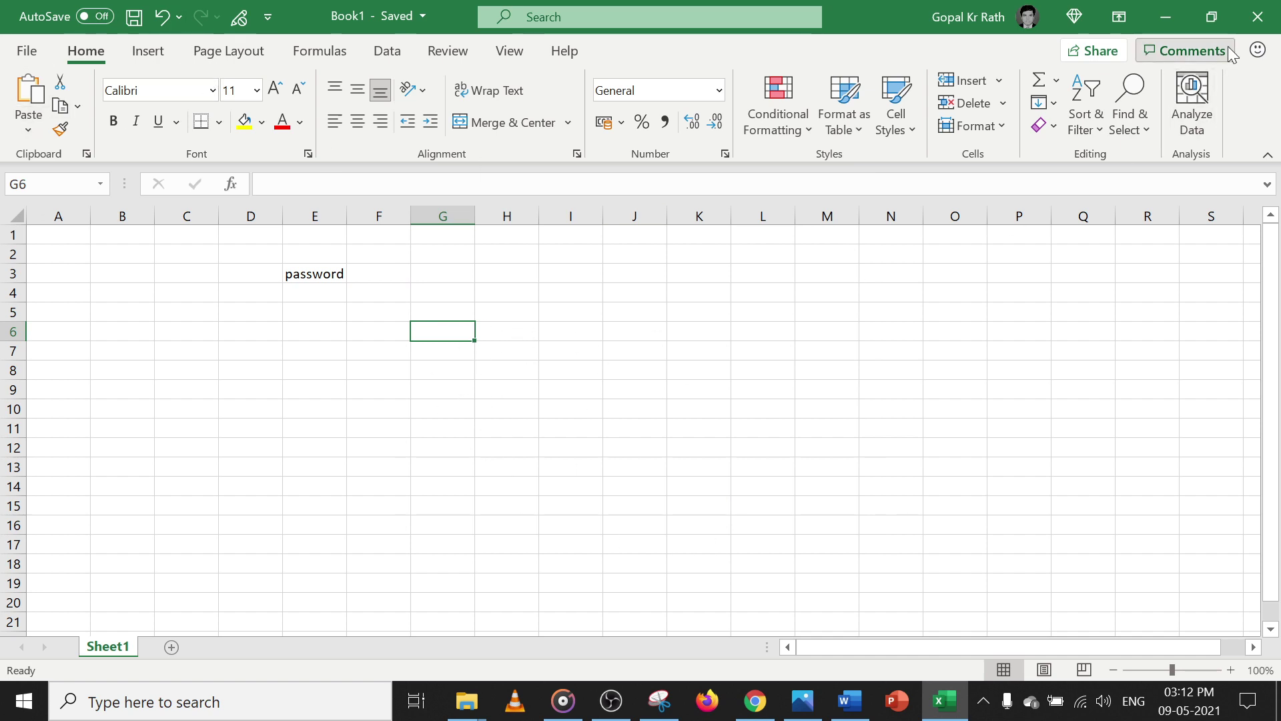
click(1258, 18)
Close Photos and reopen Book1.xlsx from the Desktop by supplying its open password
click(1257, 19)
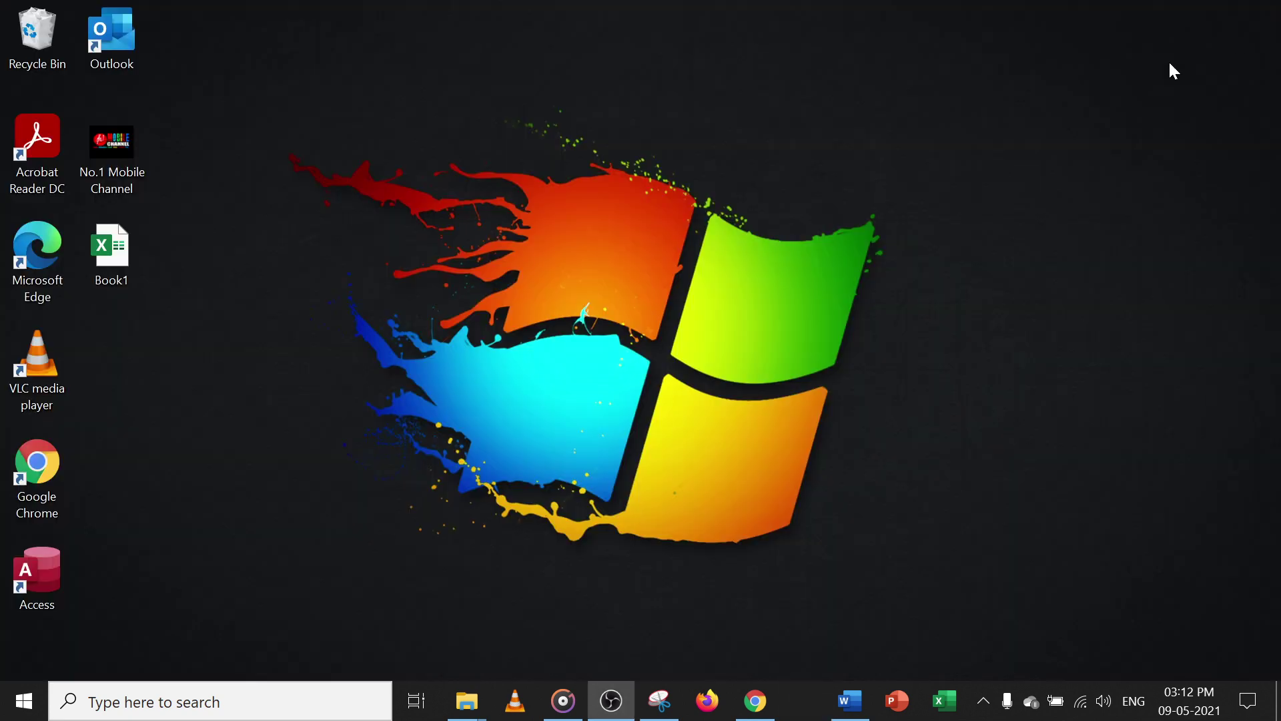
double_click(114, 257)
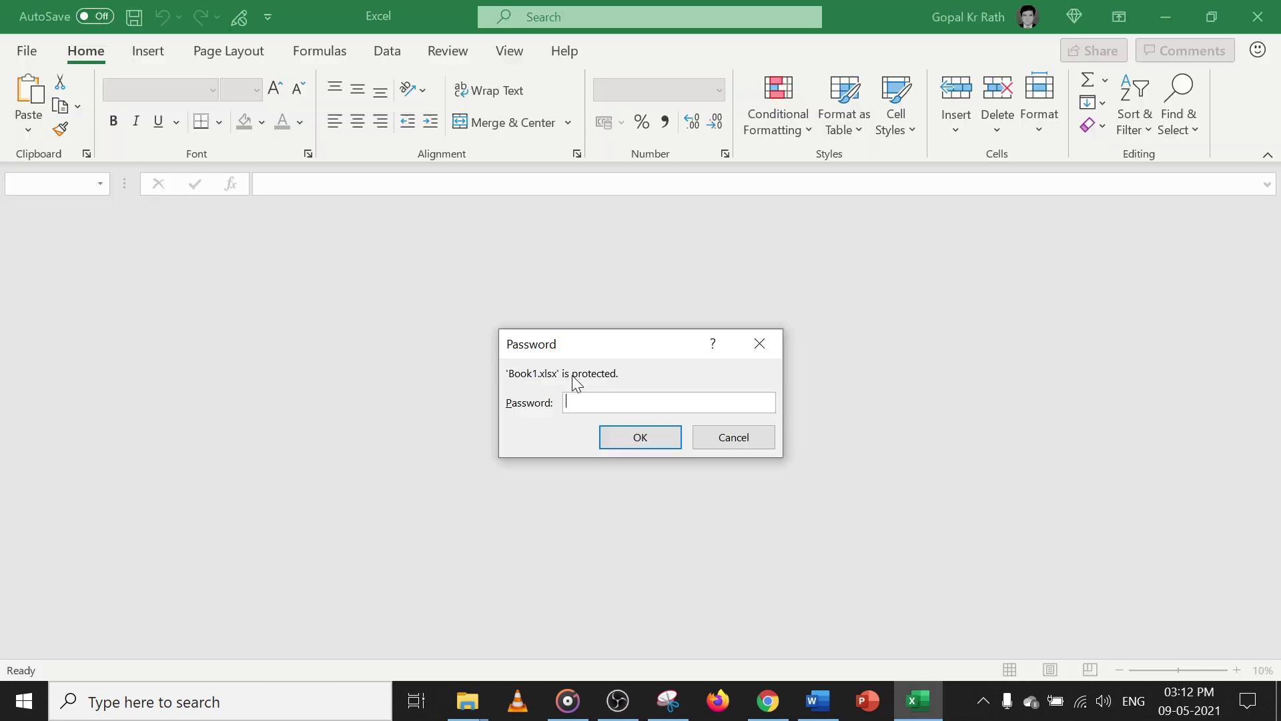
text(12)
click(627, 437)
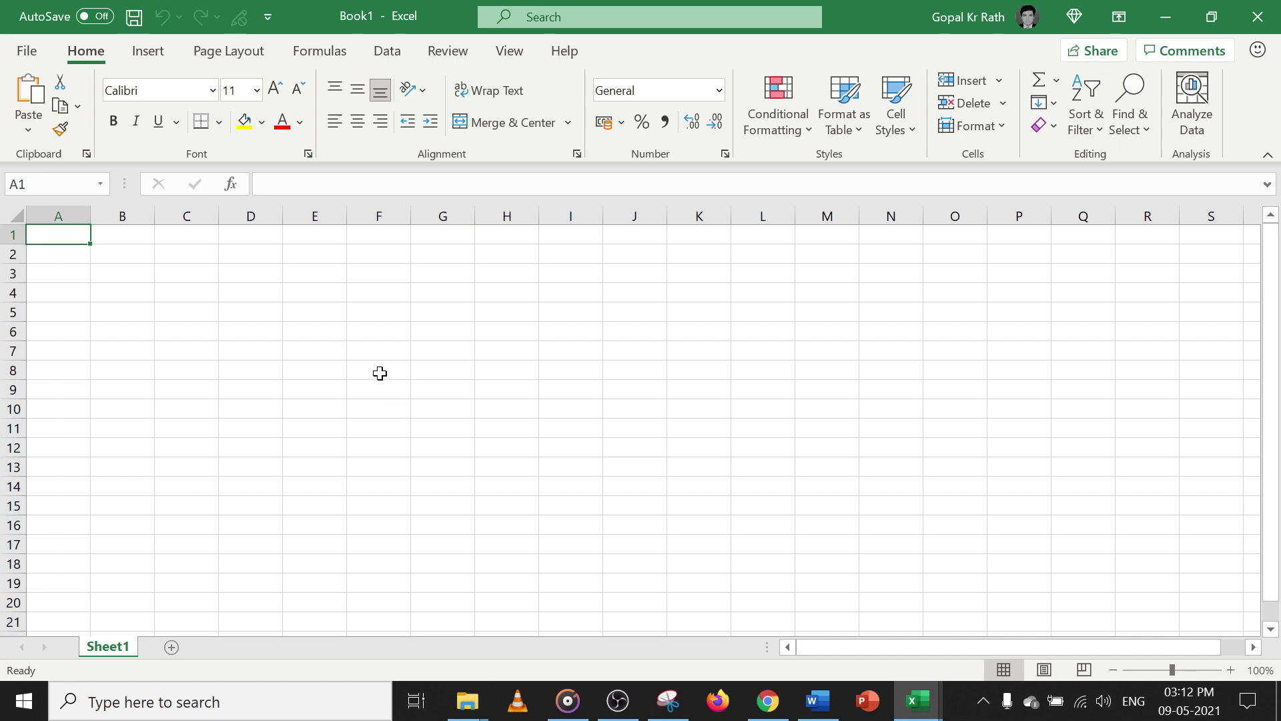
Enter 'password - old' in cell F4 and bring up Save As with F12
click(350, 294)
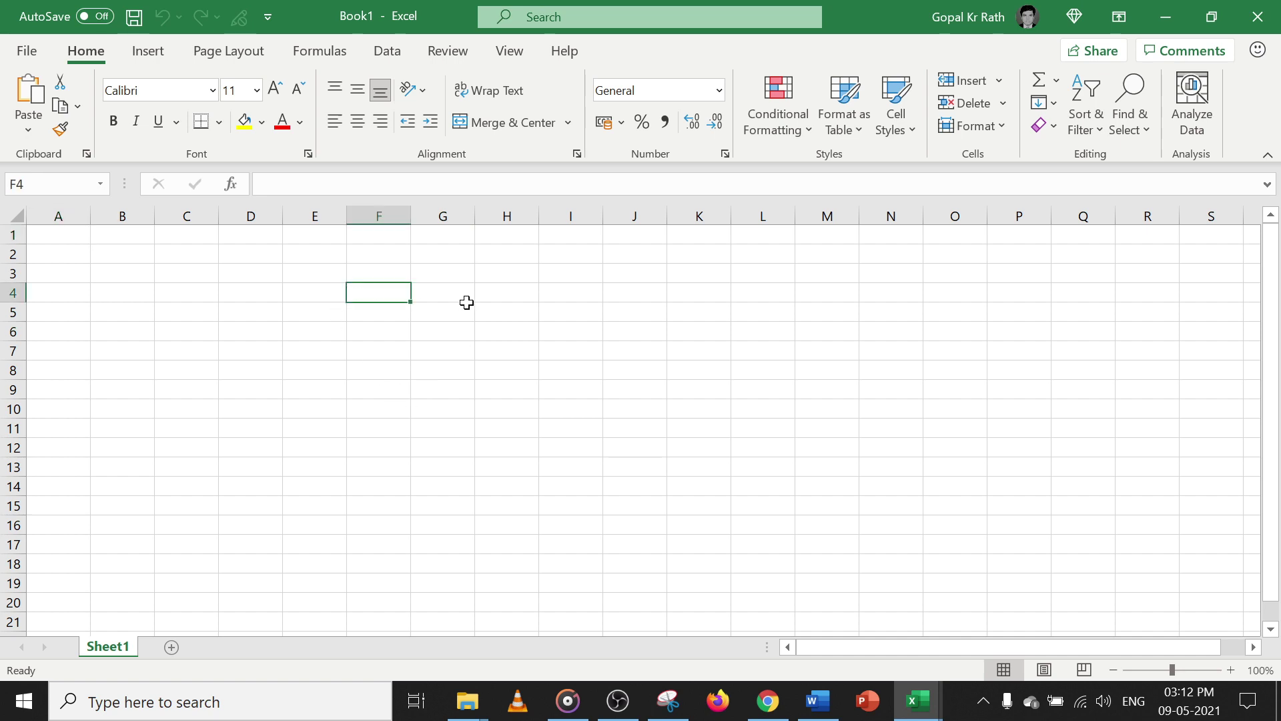
text(passwor)
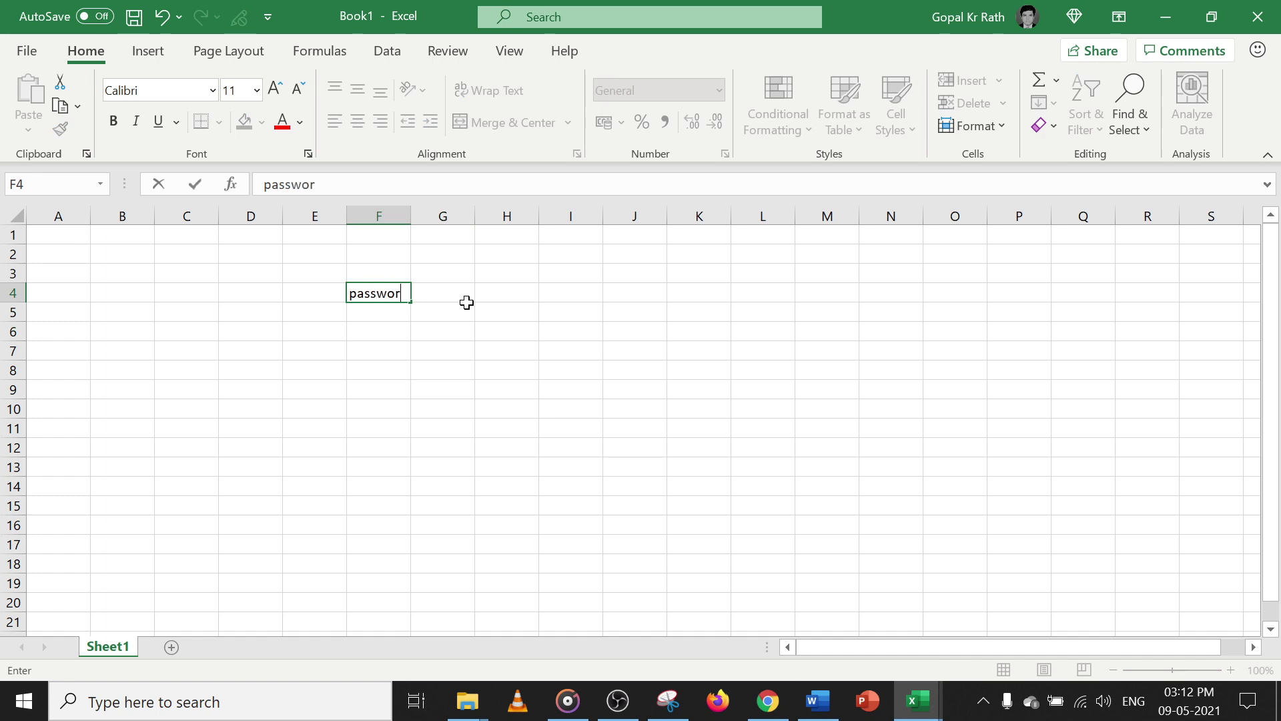
text(d - old)
key(Return)
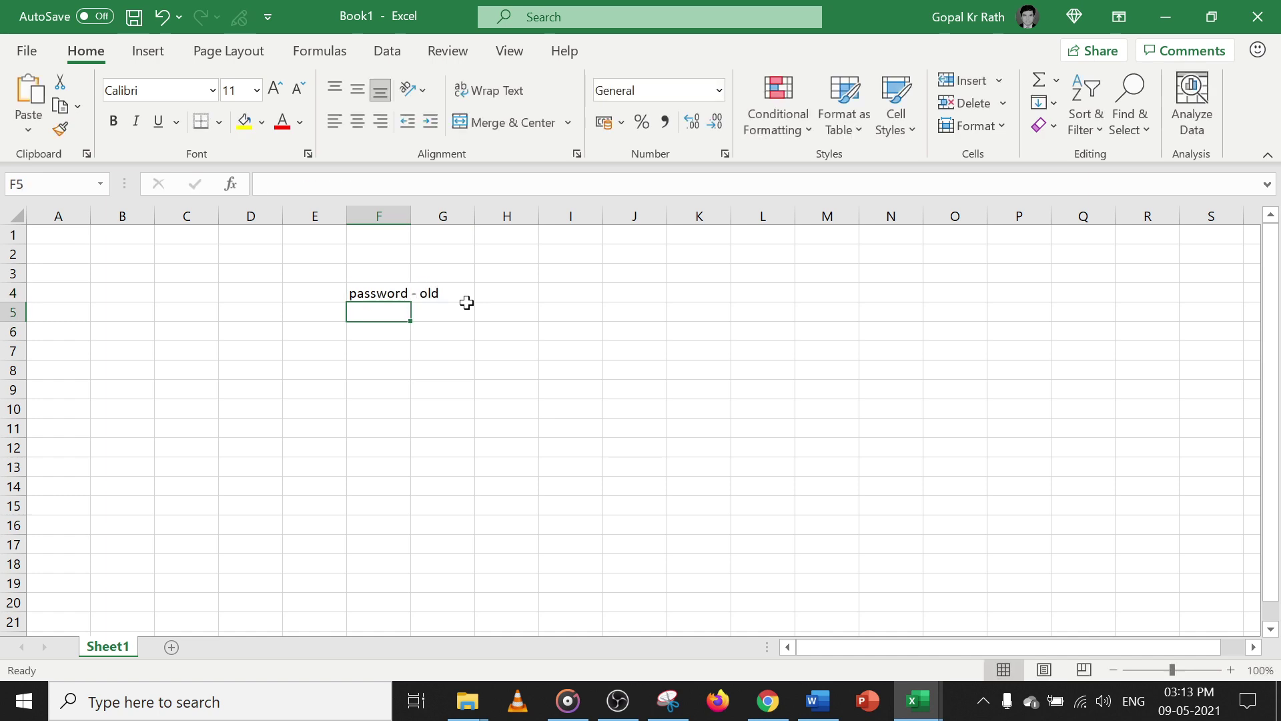
key(F12)
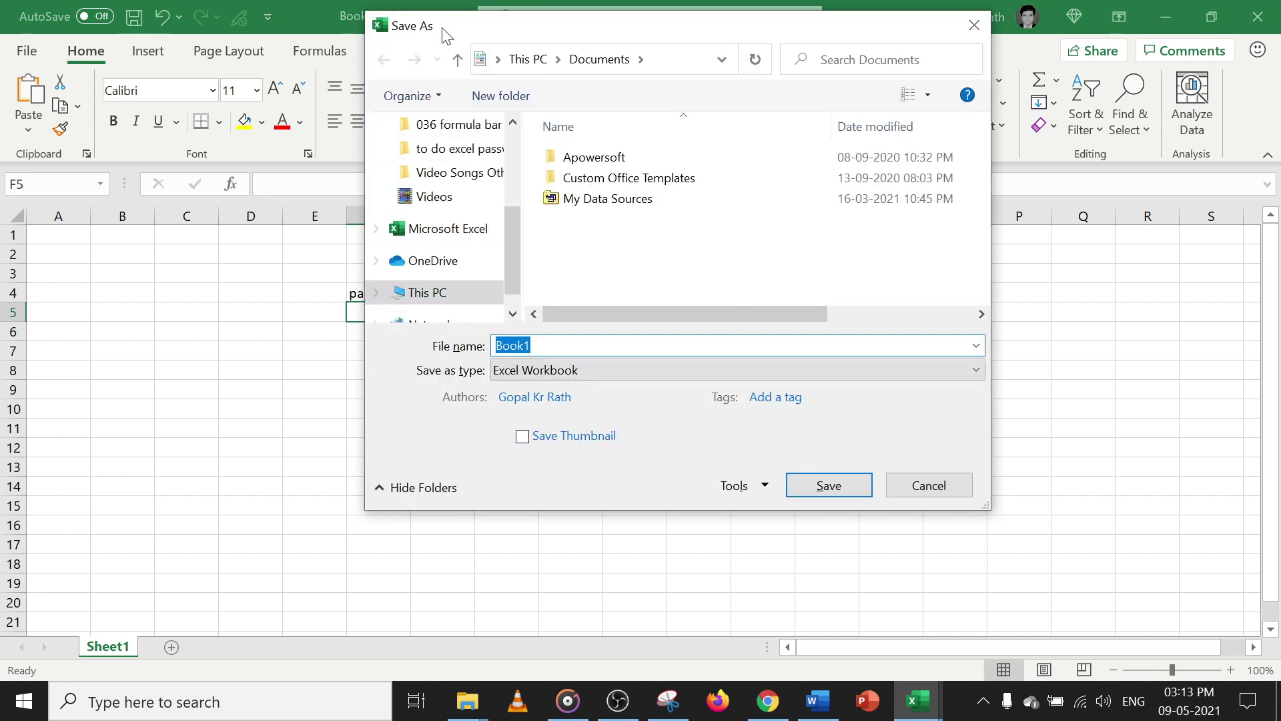
Change the file name to Book2 and pick Desktop as the save folder
drag(506, 34, 497, 96)
click(527, 407)
key(BackSpace)
text(2)
scroll(491, 298, up, 3)
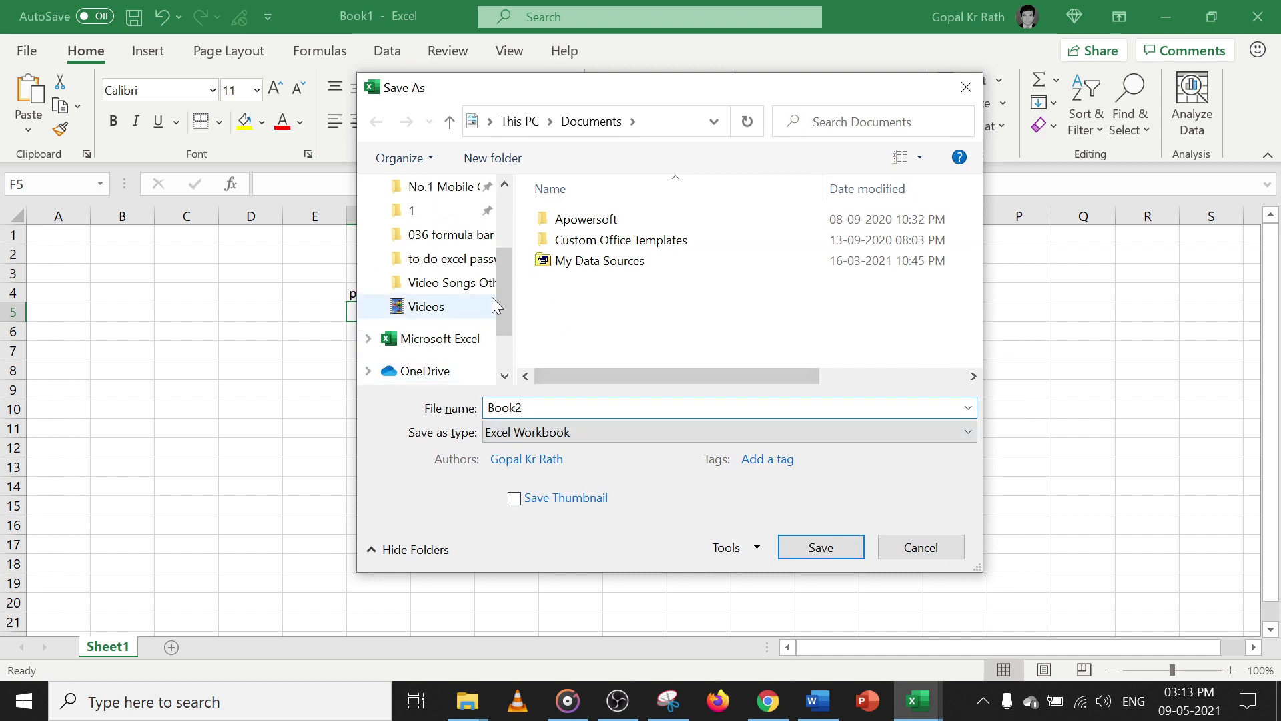
click(435, 189)
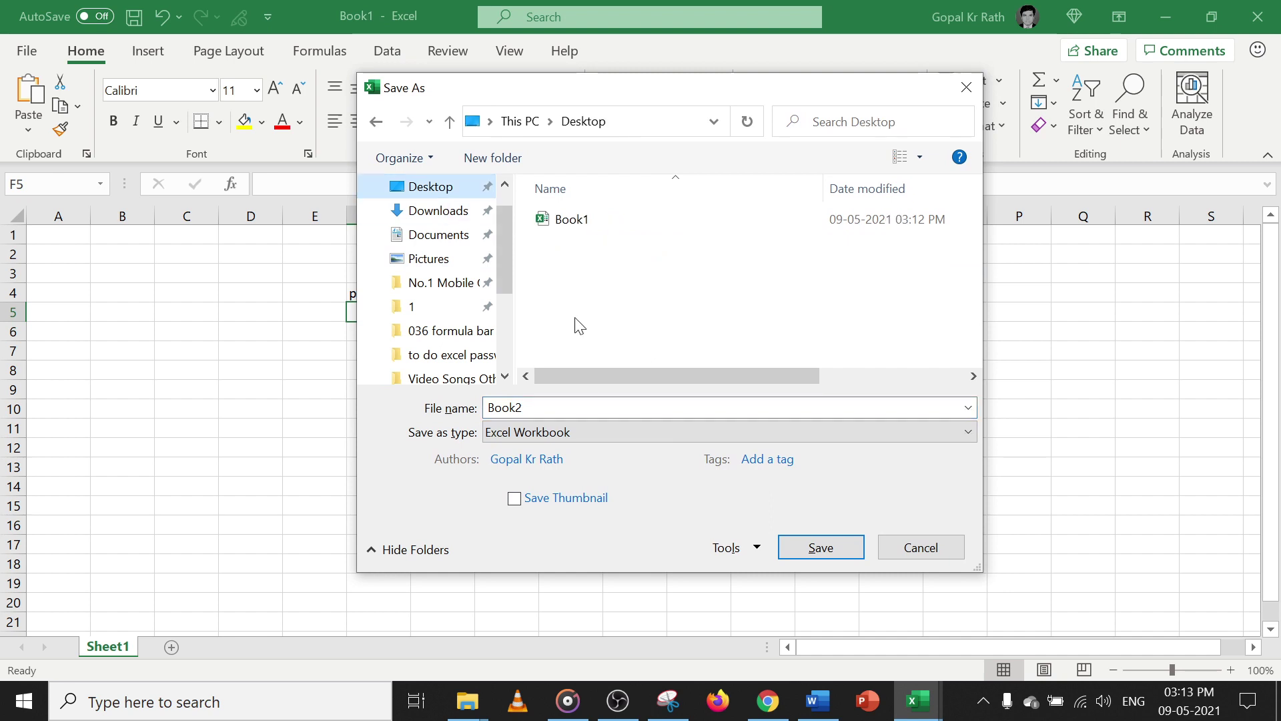
Set and confirm a password to open in General Options, then save Book2 to the Desktop
click(731, 547)
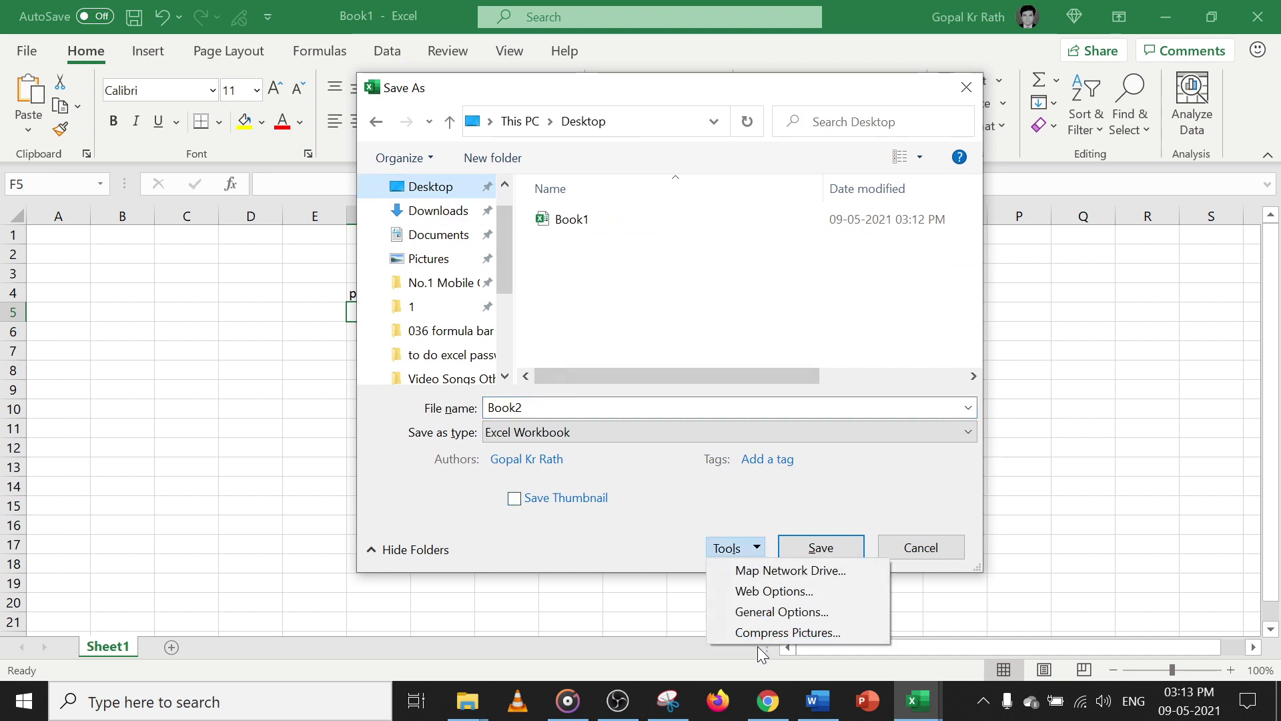
click(761, 613)
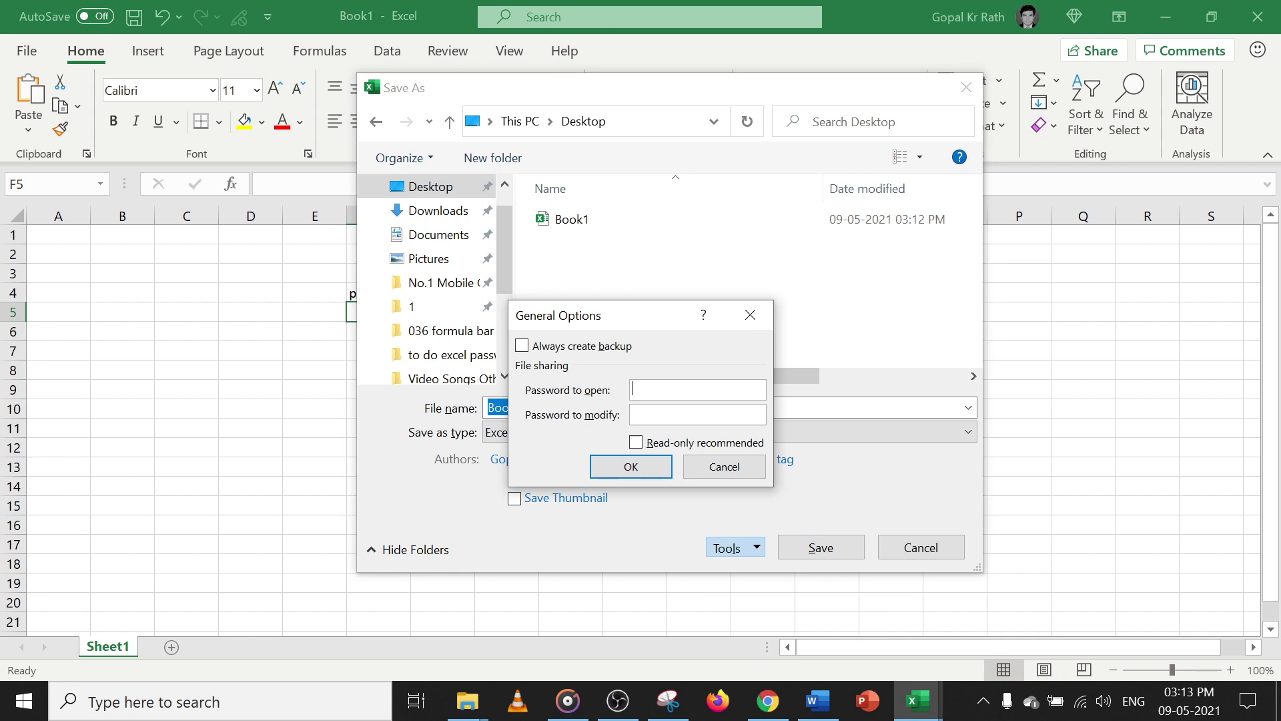
text(123)
click(631, 467)
text(123)
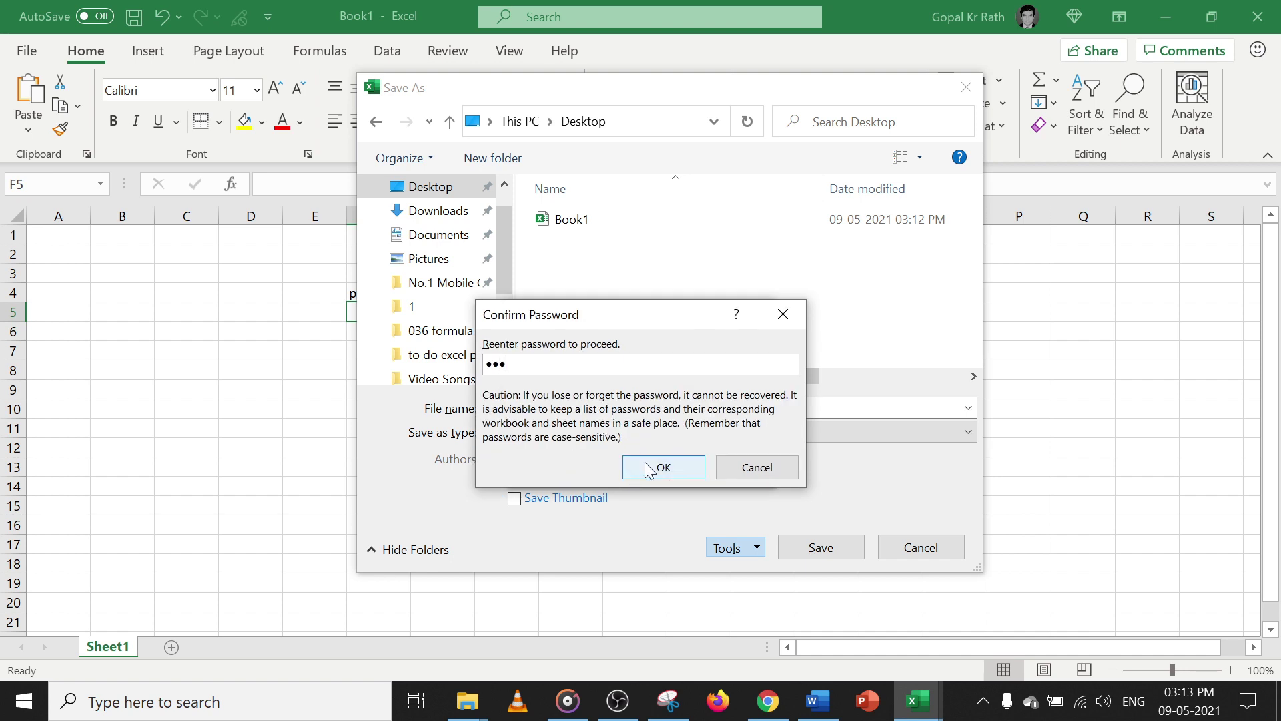
click(661, 467)
click(823, 547)
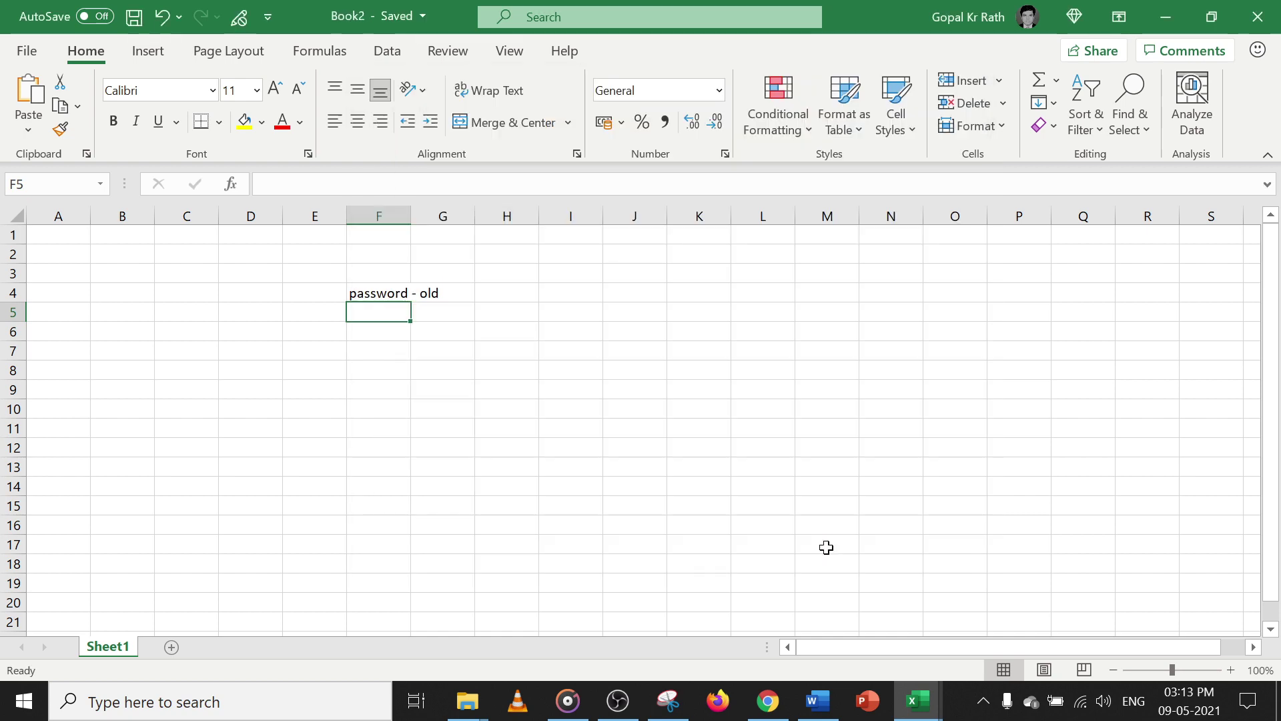
Close both workbooks, reopen Book2 from the Desktop with its open password, then start Save As
click(1258, 18)
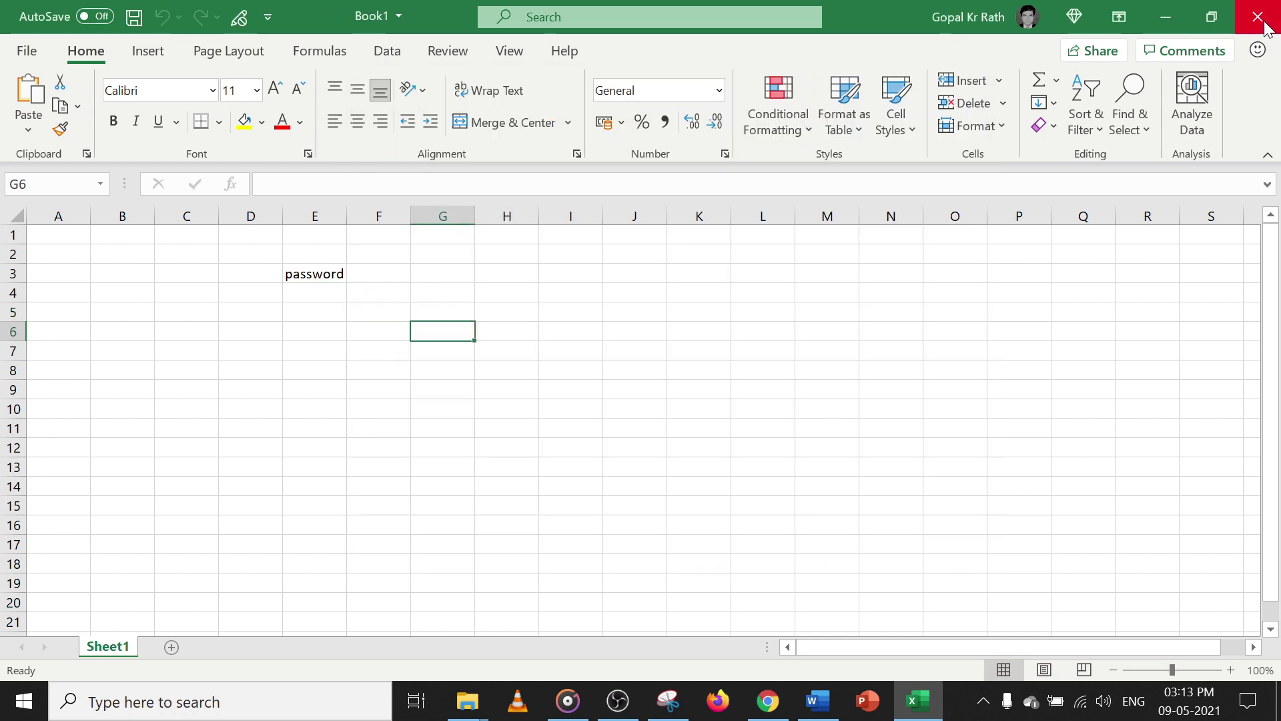
click(1258, 17)
double_click(117, 360)
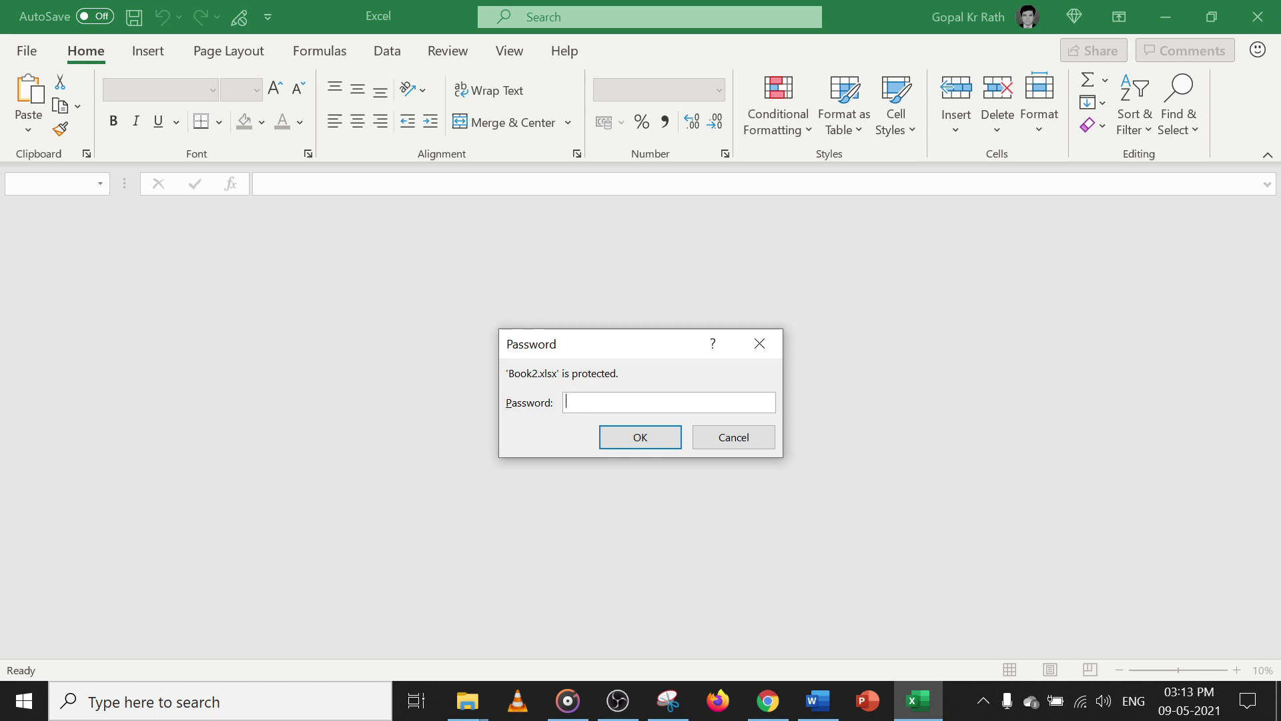
text(123)
click(638, 435)
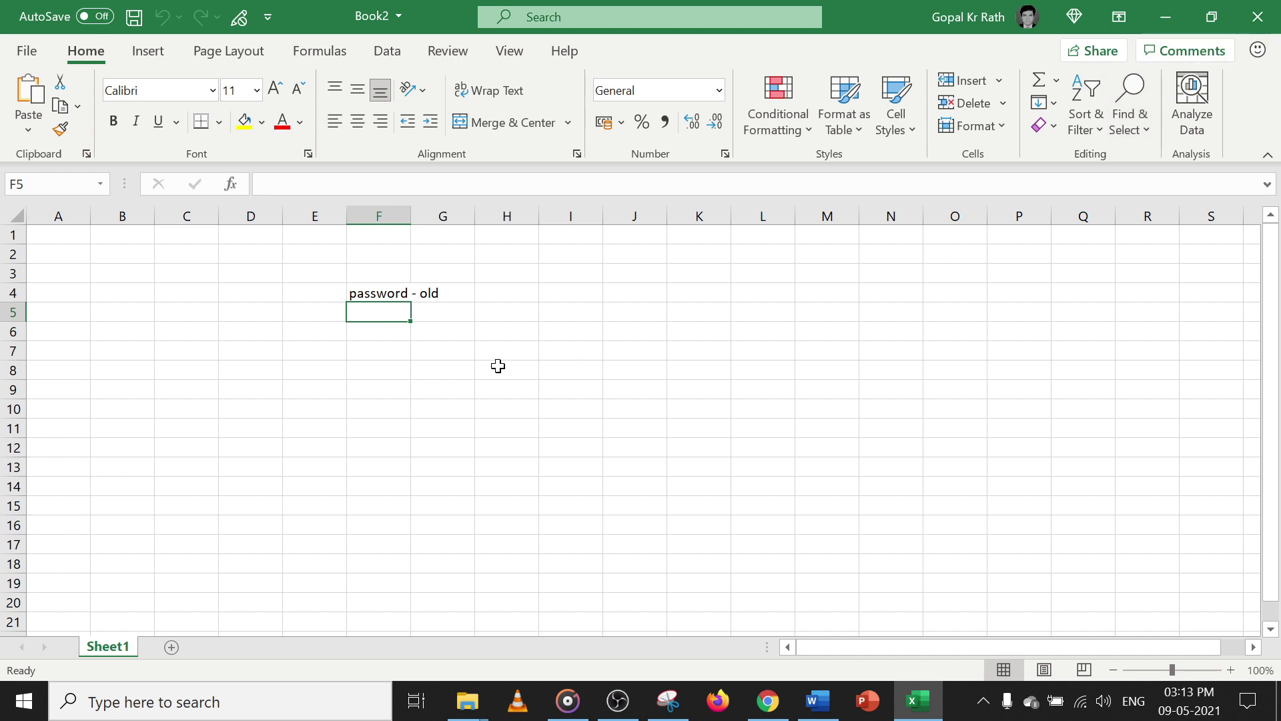
key(F12)
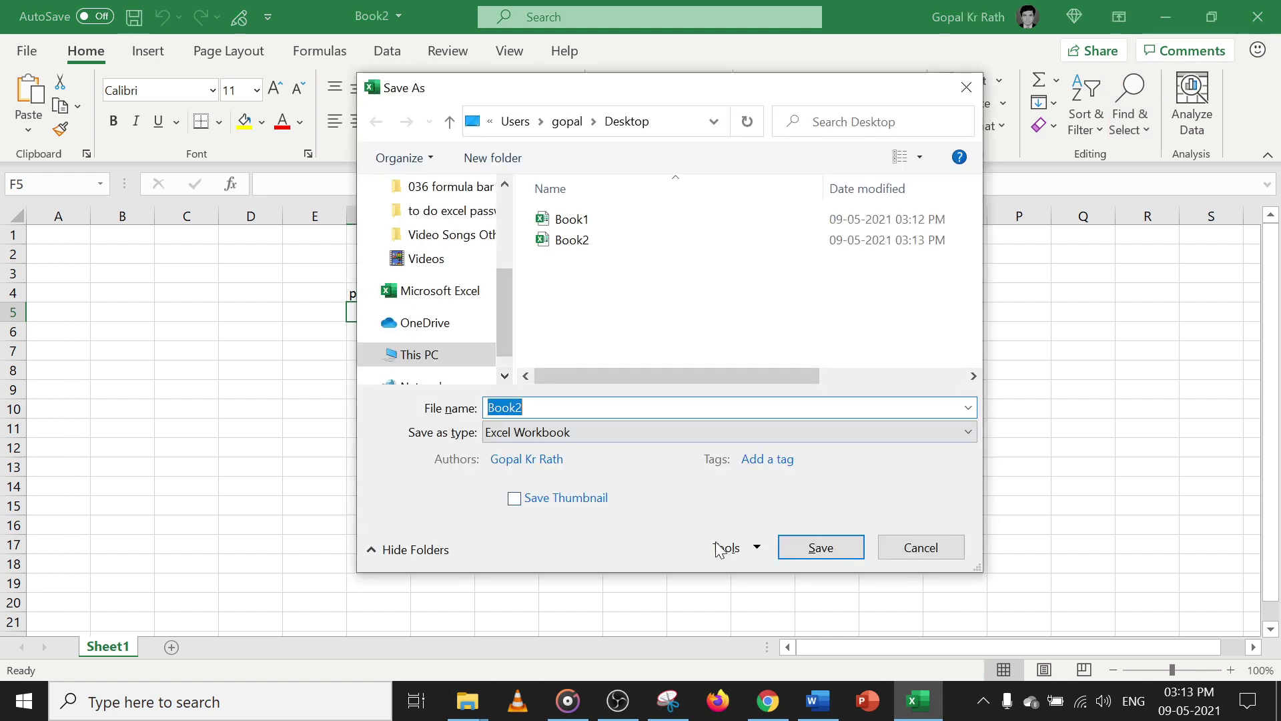
Change the Save As file name from Book2 to Book3
key(End)
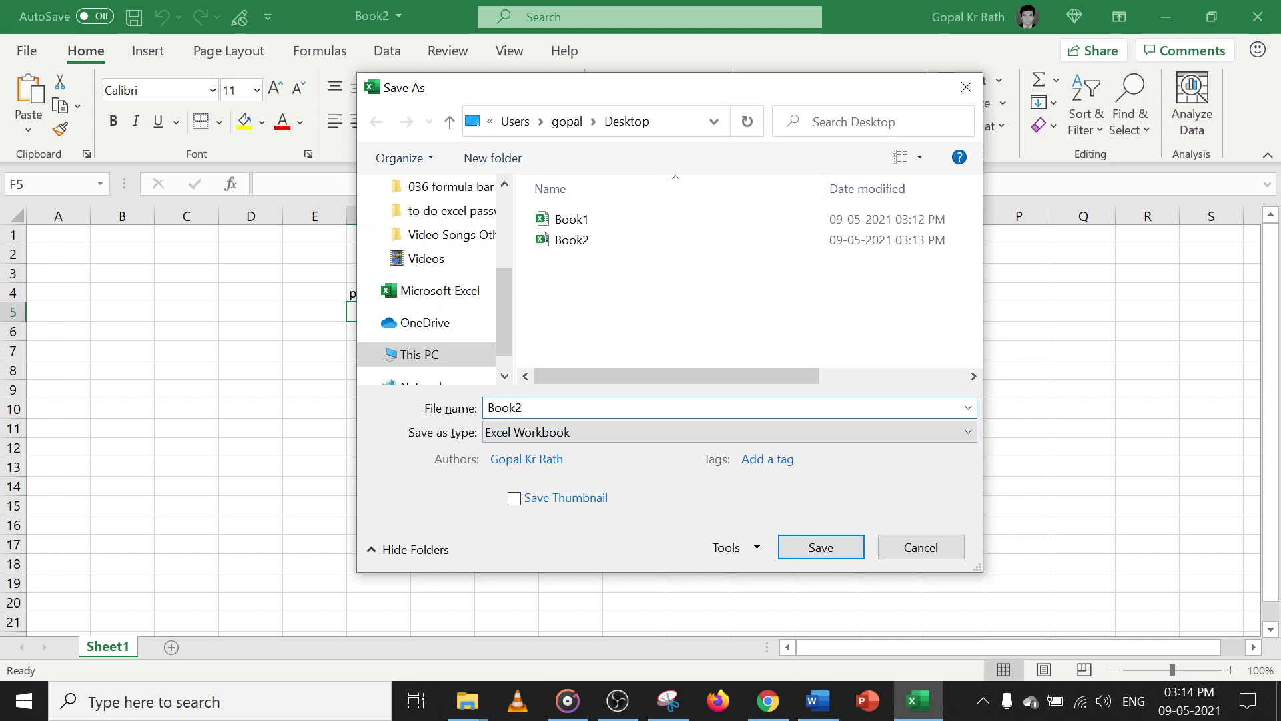
key(BackSpace)
text(3)
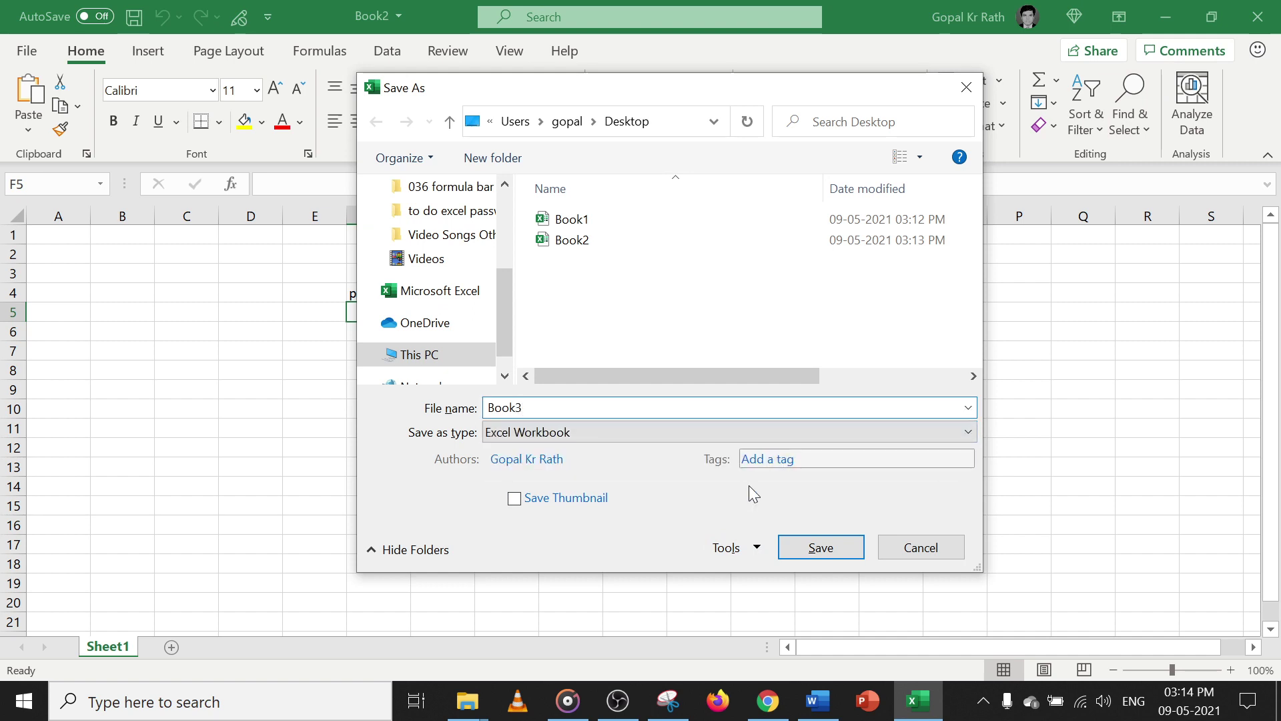
Add a password to modify in General Options, confirm it, and save Book3 to the Desktop
click(756, 547)
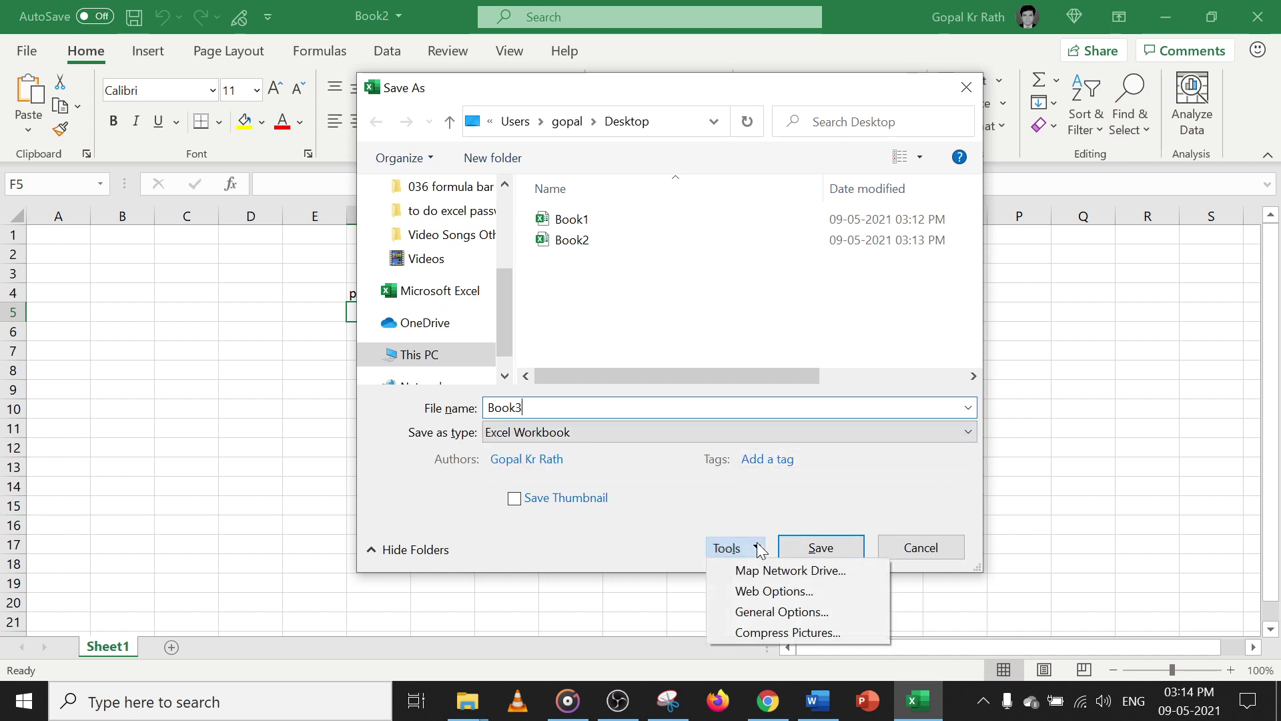
click(765, 612)
key(Tab)
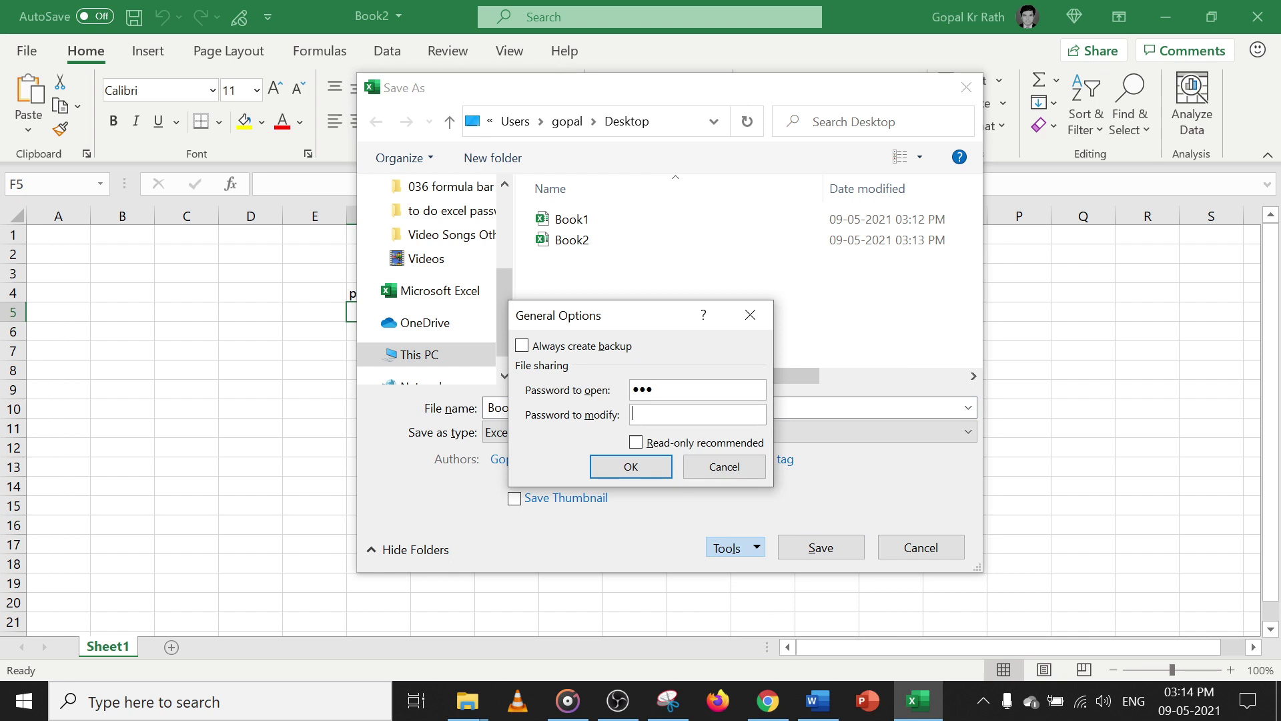
key(shift+Tab)
key(Tab)
text(1234)
click(633, 467)
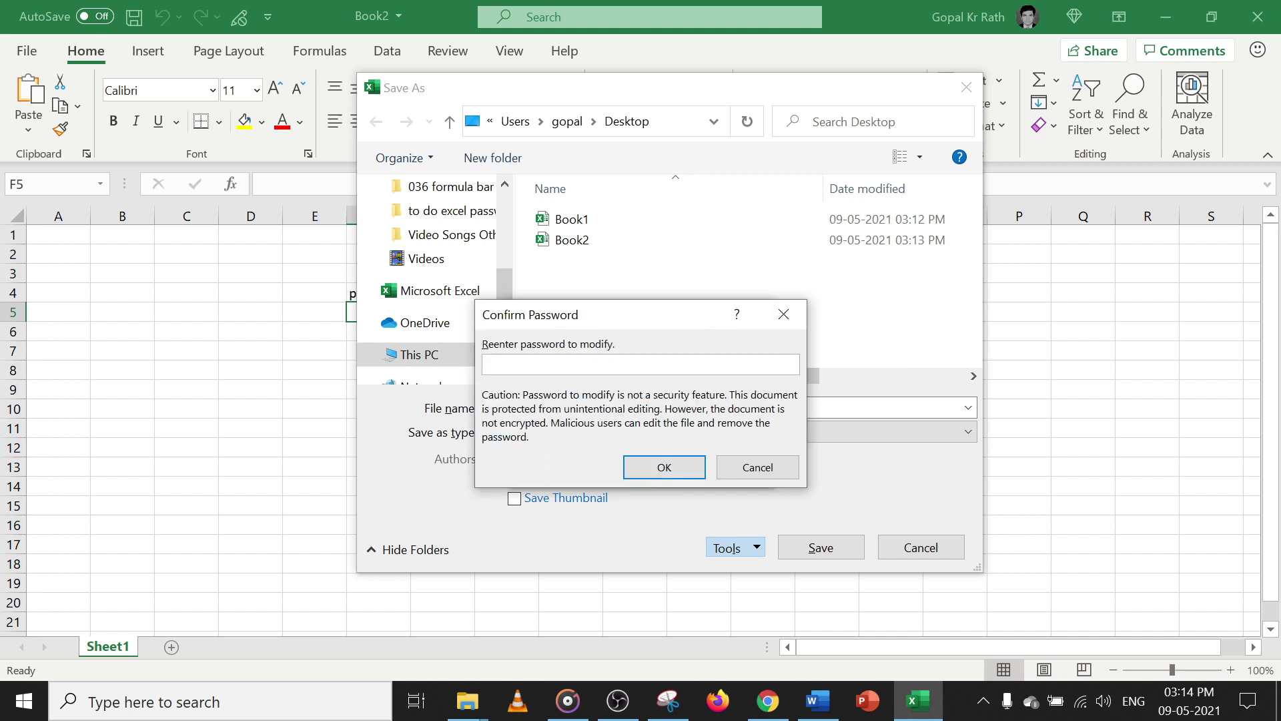
text(1234)
click(659, 471)
click(822, 561)
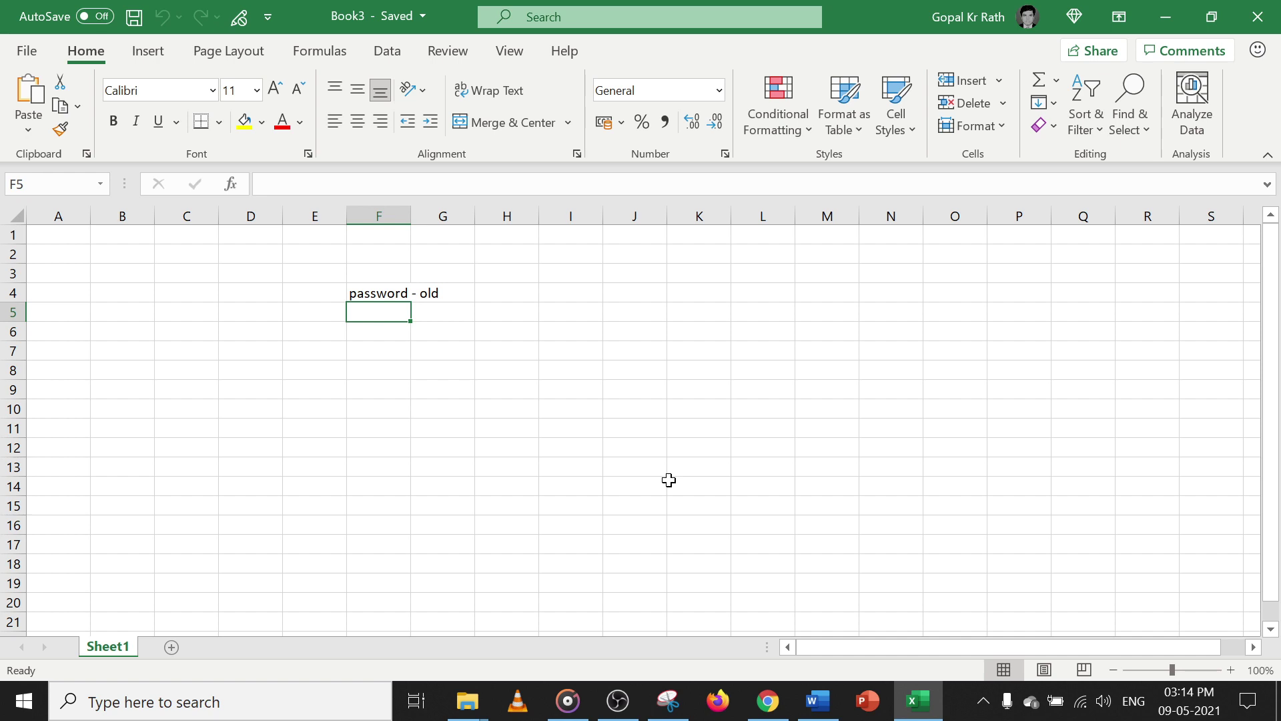
Reopen Book3 from the Desktop with its open and modify passwords, then check cell F4
click(1258, 16)
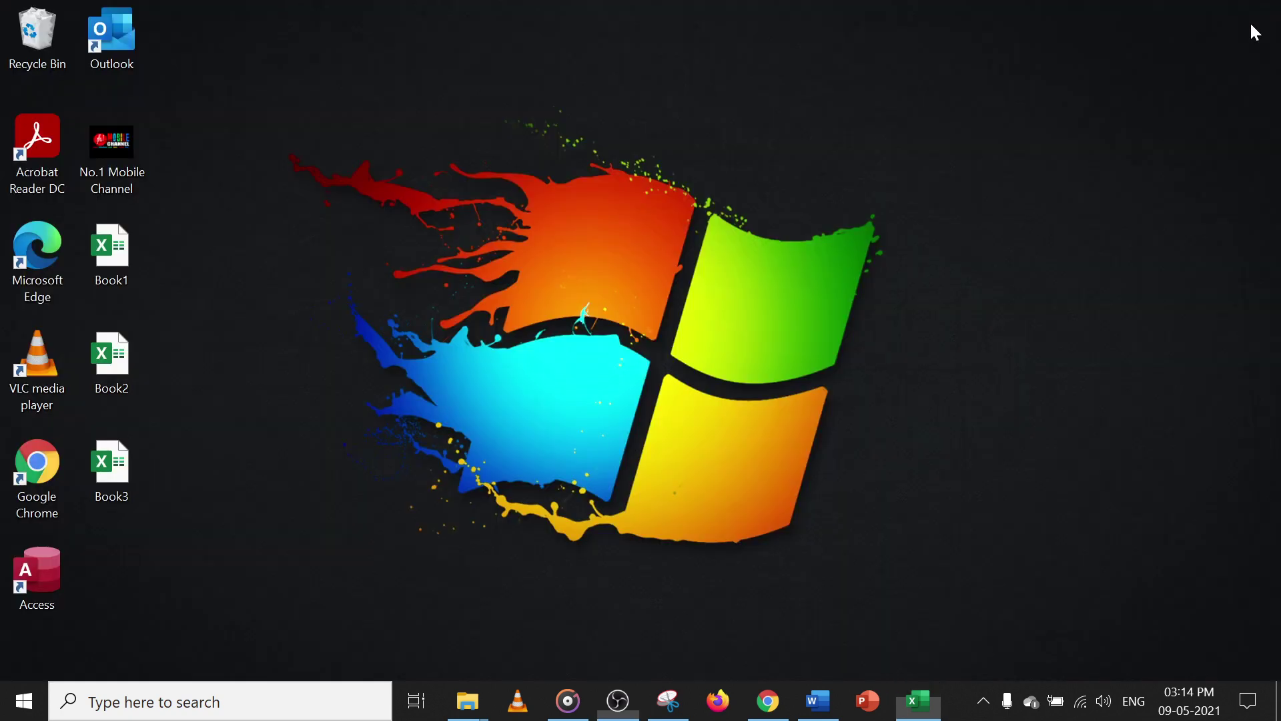
double_click(110, 474)
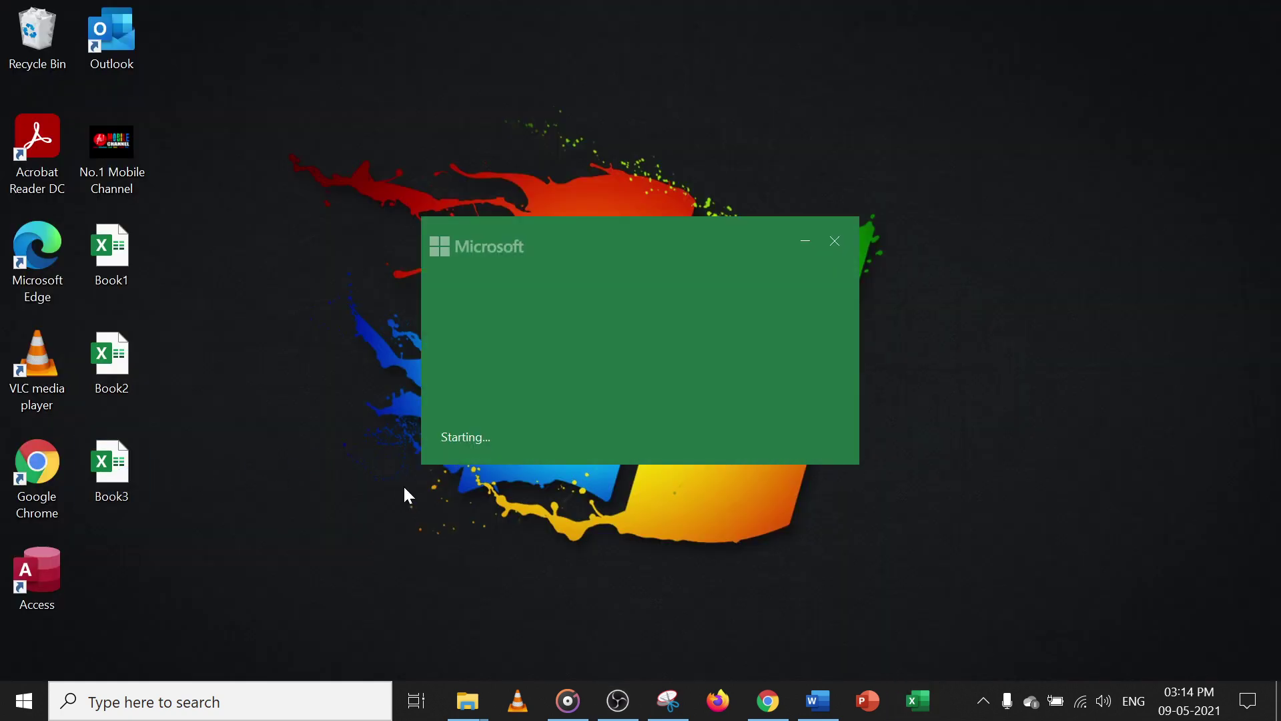
text(123)
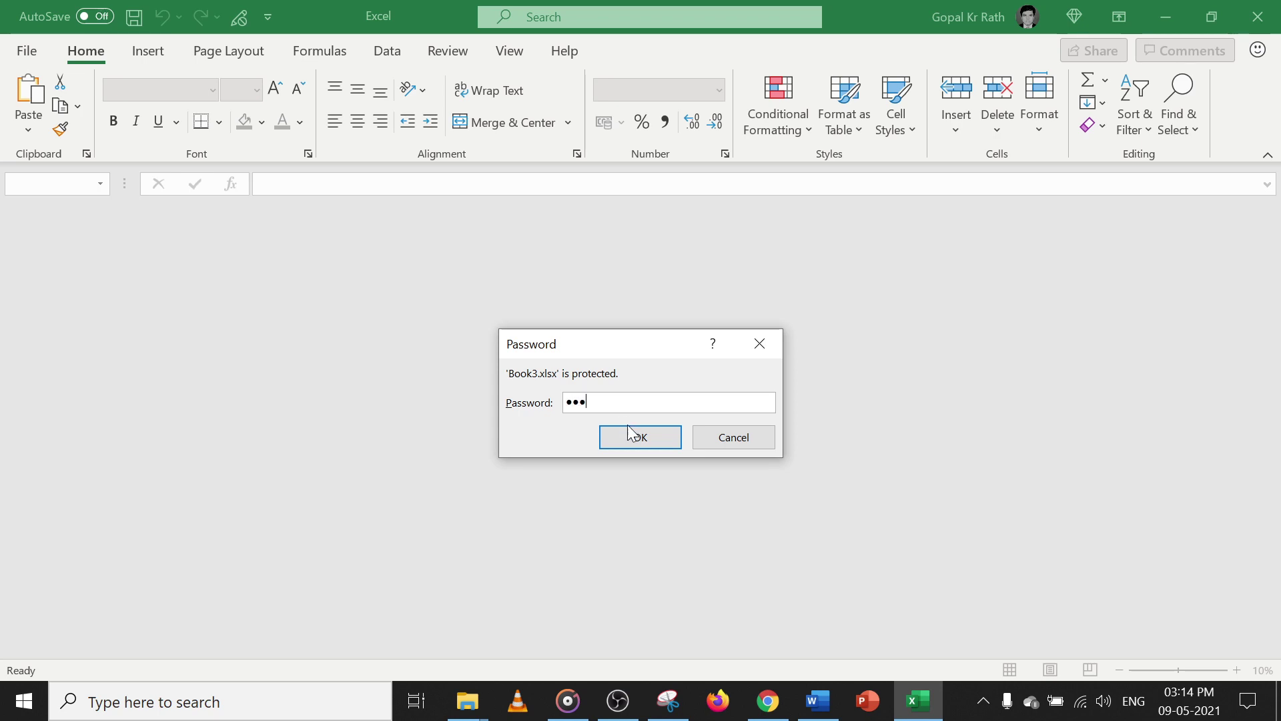
click(641, 436)
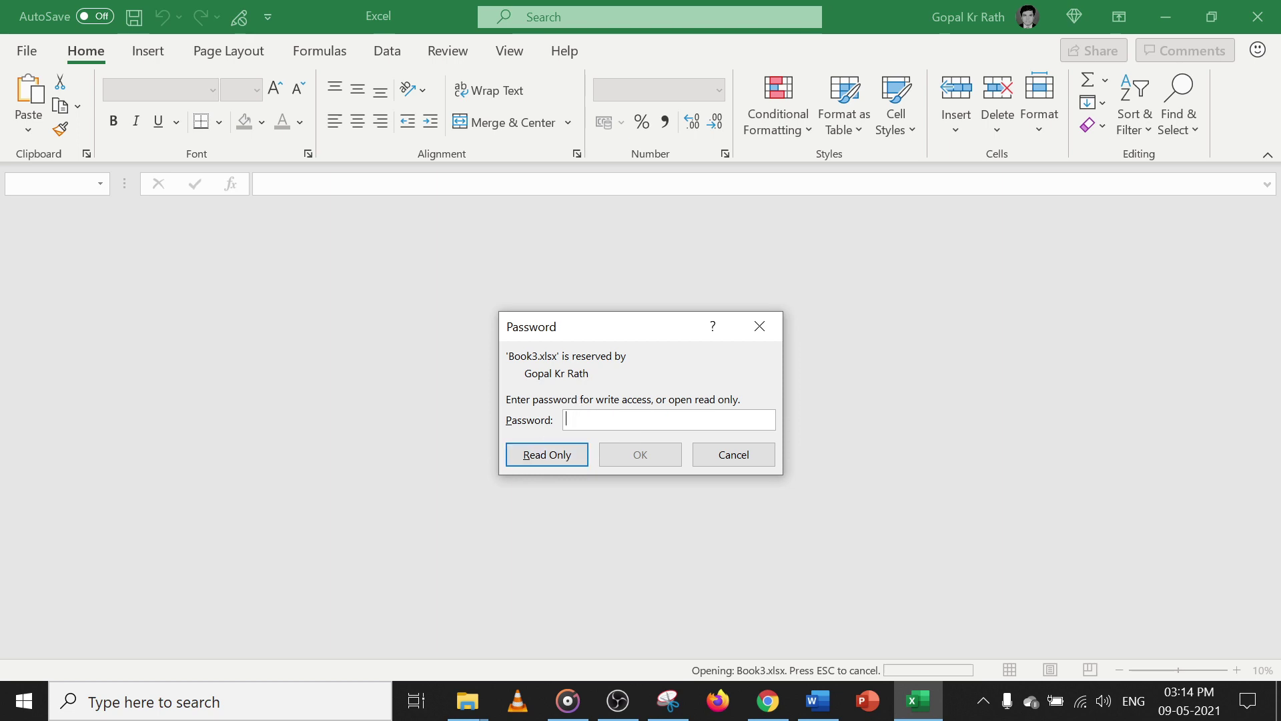
text(1234)
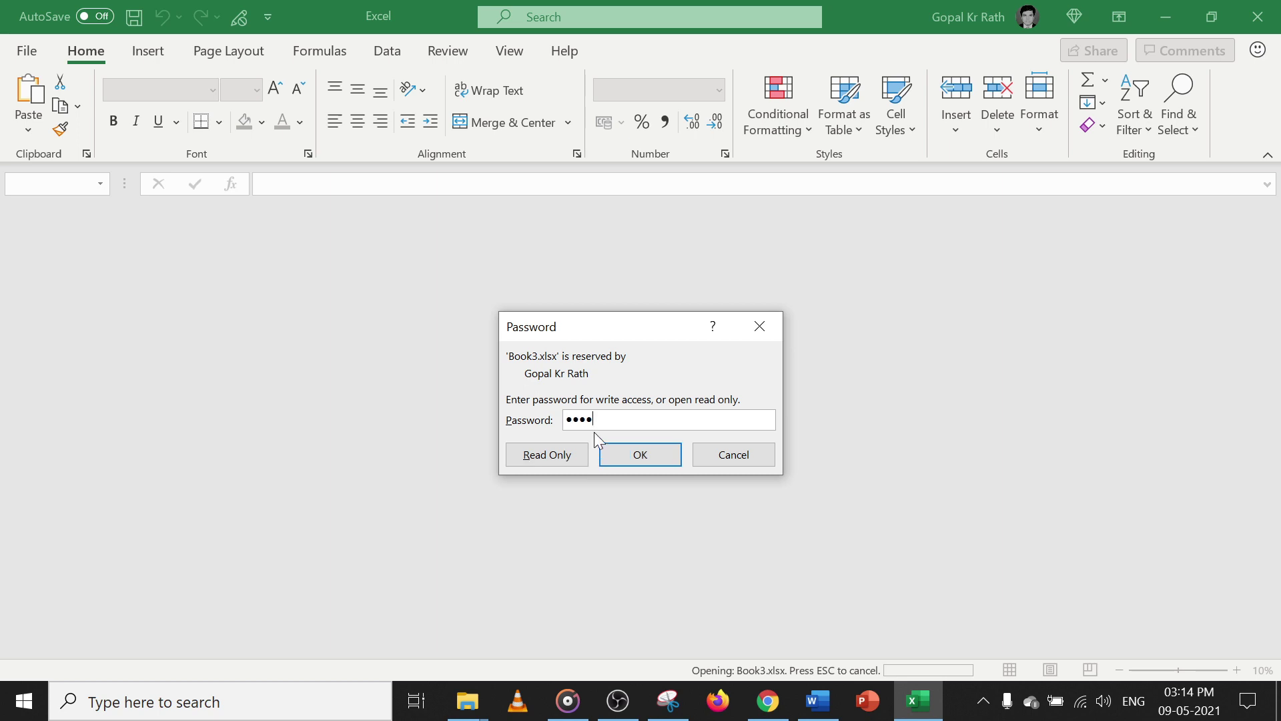
click(649, 458)
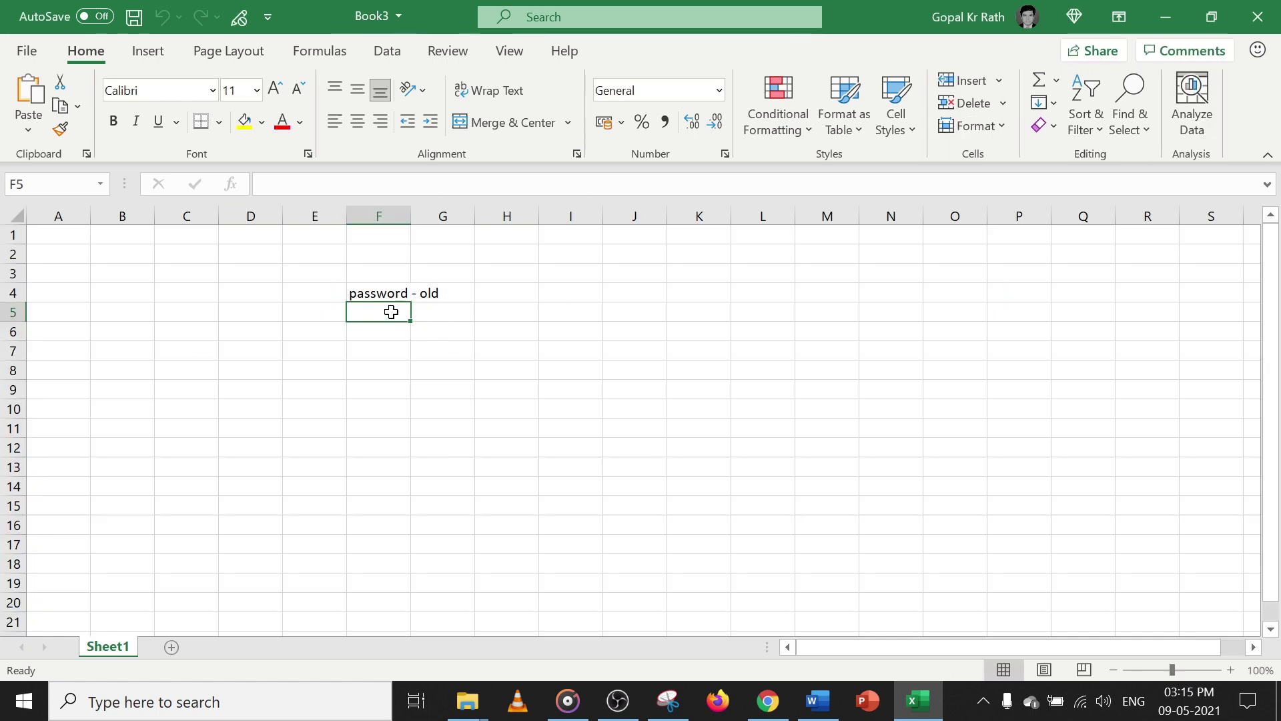
click(367, 292)
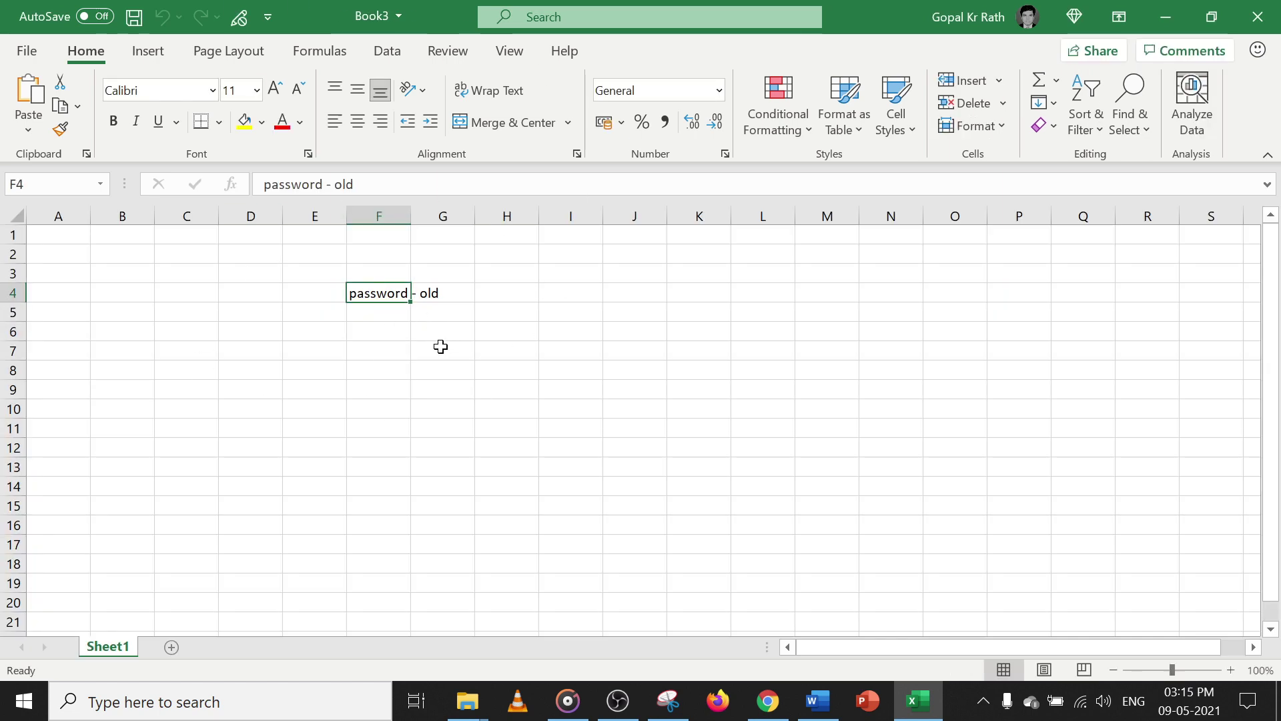